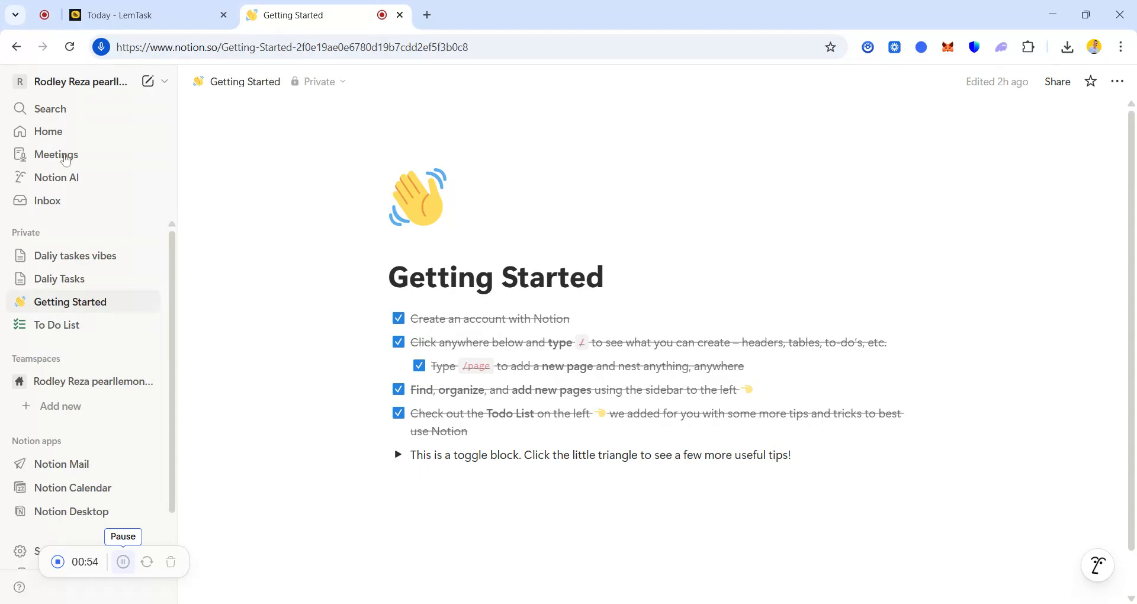
Create a new private page titled "Vibes Tasks".
{"action": "left_click", "coordinate": [147, 87]}
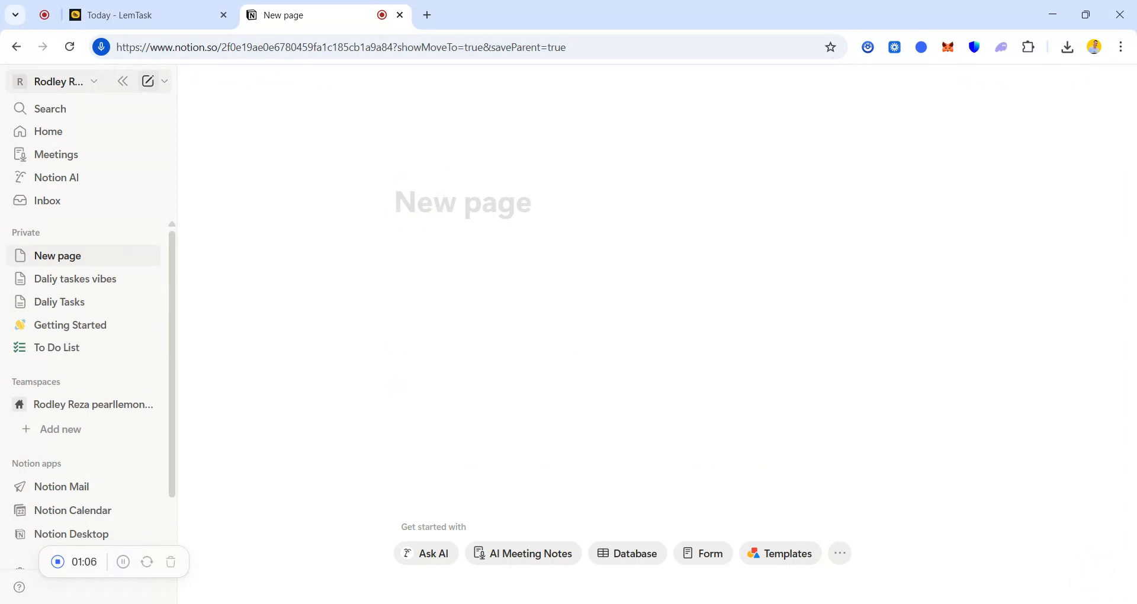
{"action": "type", "text": "V"}
{"action": "key", "text": "BackSpace"}
{"action": "type", "text": "VI"}
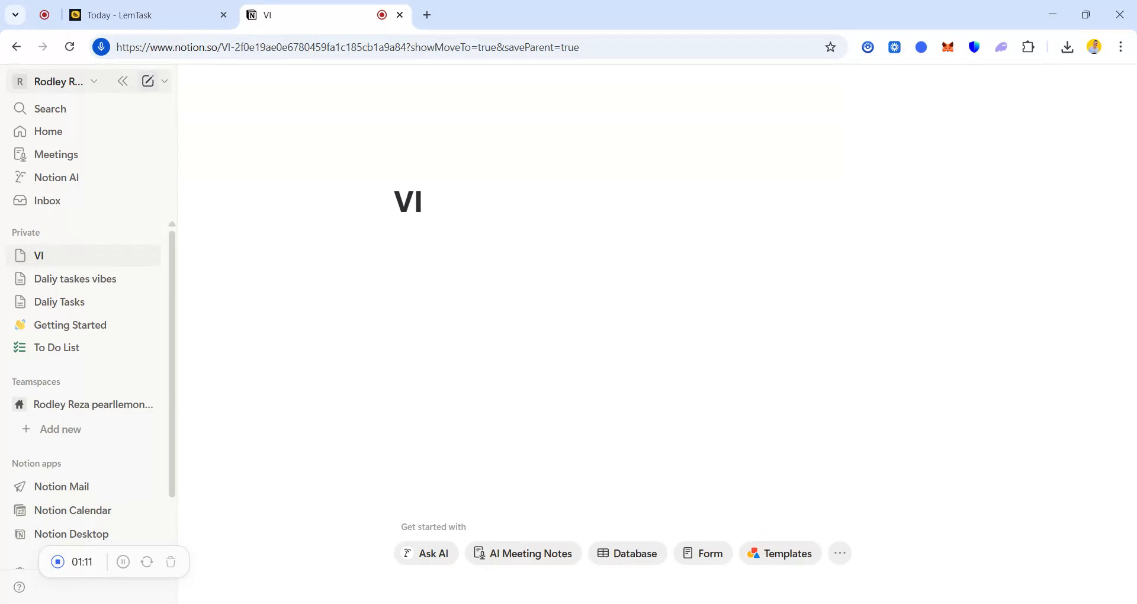
{"action": "key", "text": "BackSpace"}
{"action": "type", "text": "ibes "}
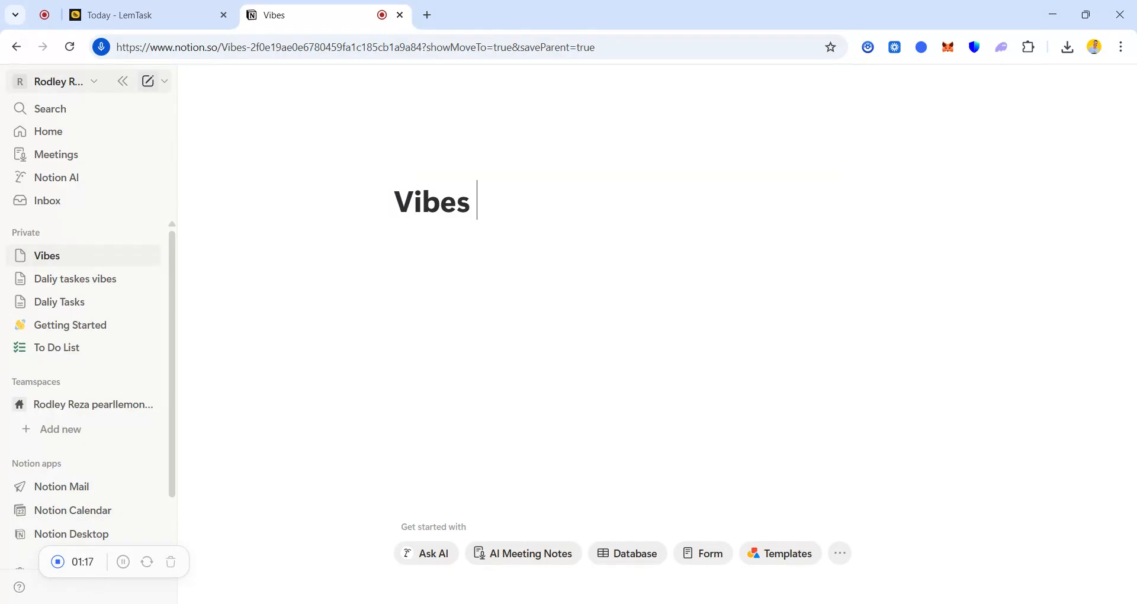
{"action": "type", "text": "ta"}
{"action": "key", "text": "BackSpace"}
{"action": "key", "text": "BackSpace"}
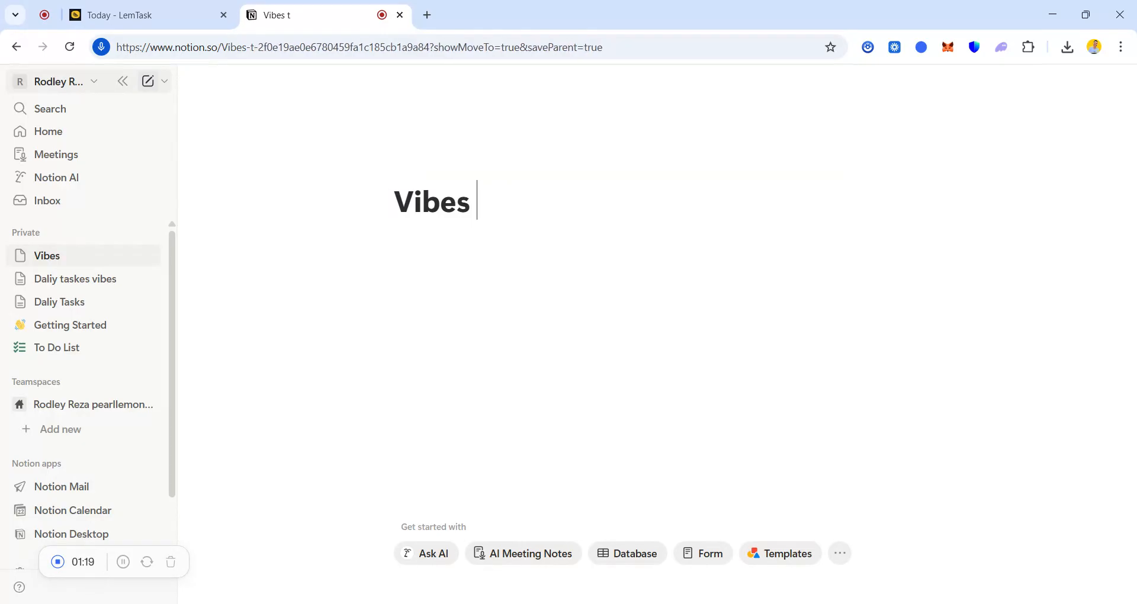
{"action": "type", "text": "Tasks"}
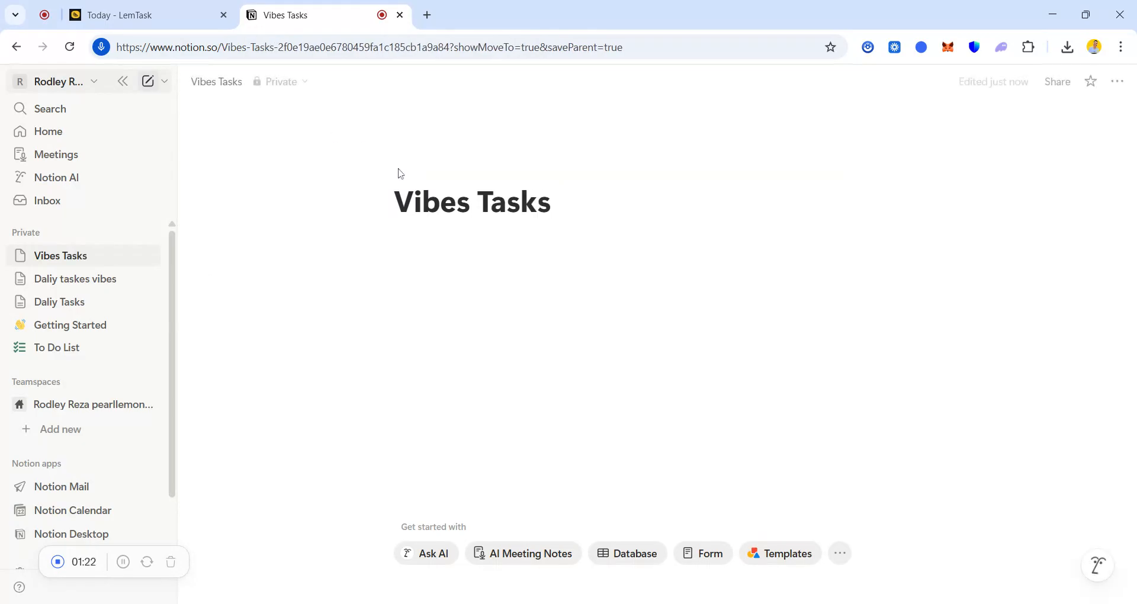
{"action": "key", "text": "Return"}
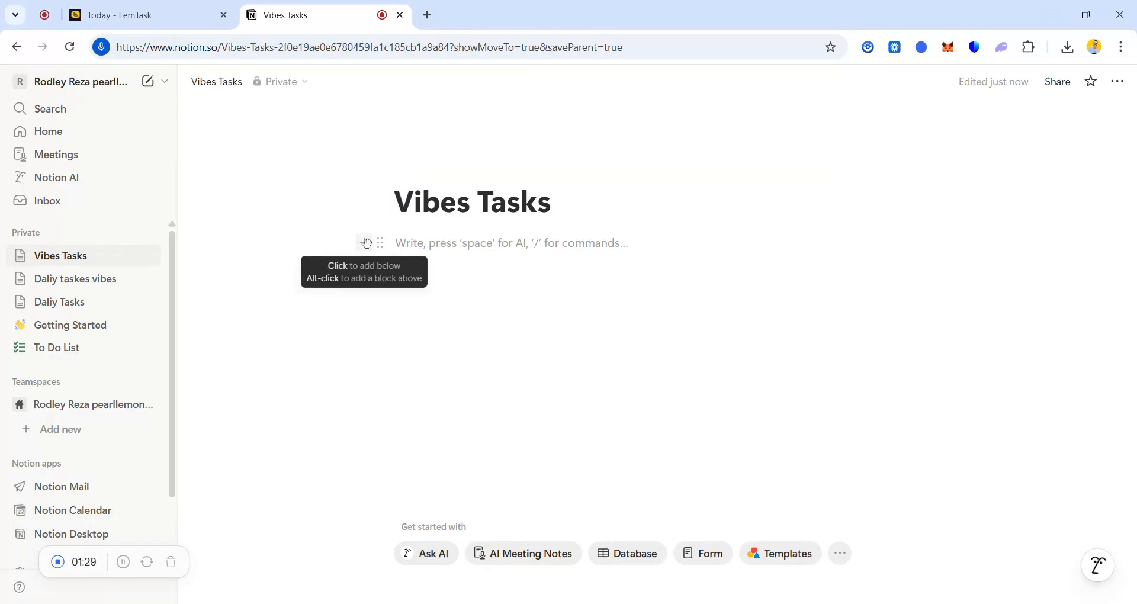
Turn the "Vibes Tasks" page into an empty database with a table view.
{"action": "left_click", "coordinate": [644, 567]}
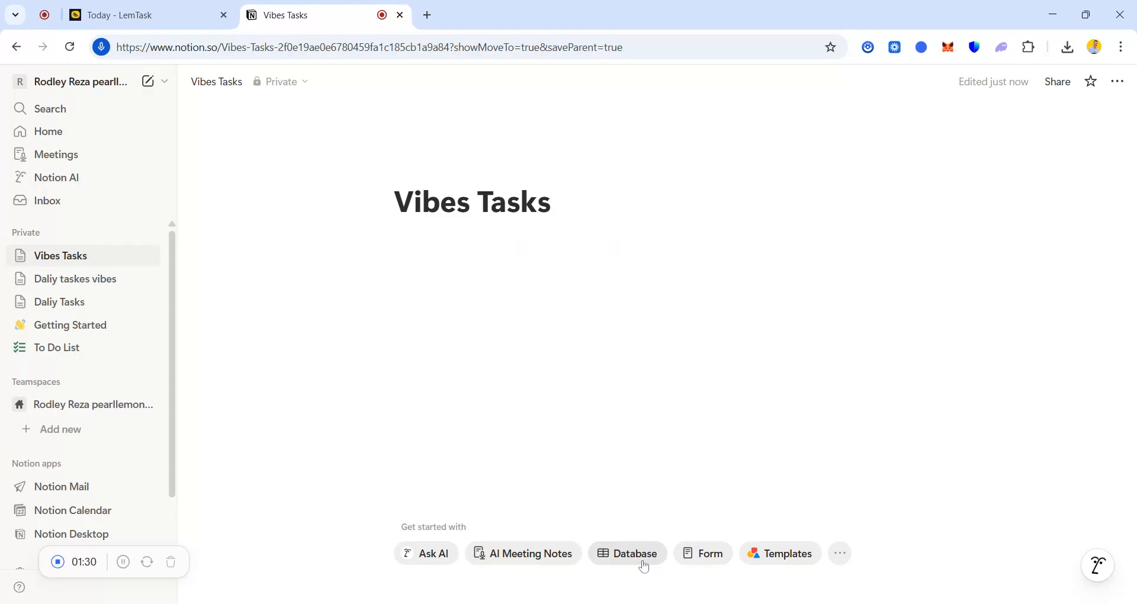
{"action": "left_click", "coordinate": [644, 567]}
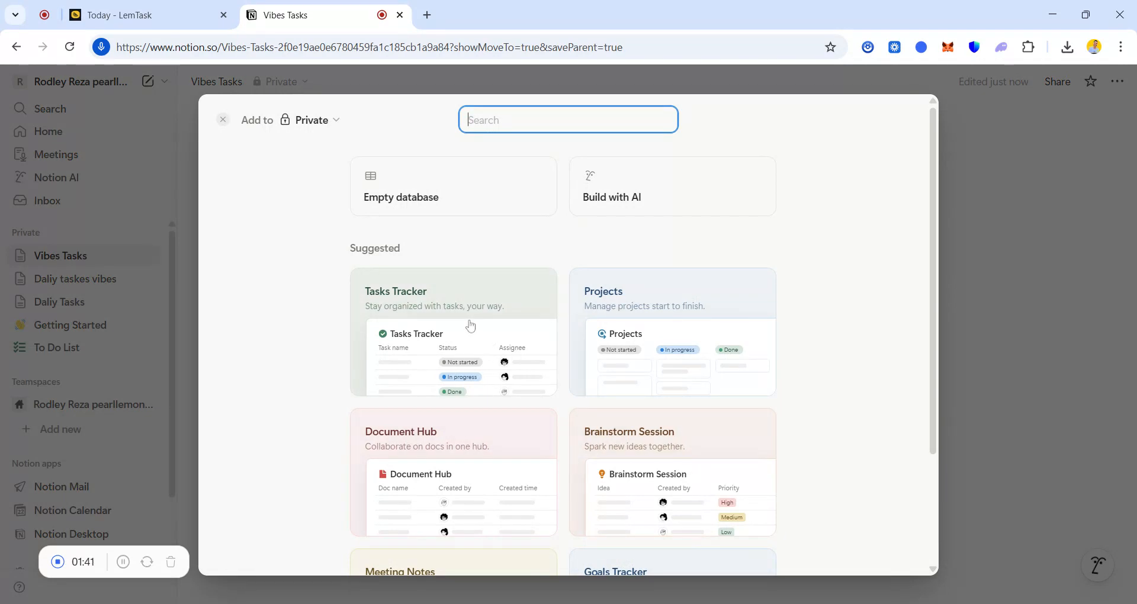
{"action": "left_click", "coordinate": [420, 179]}
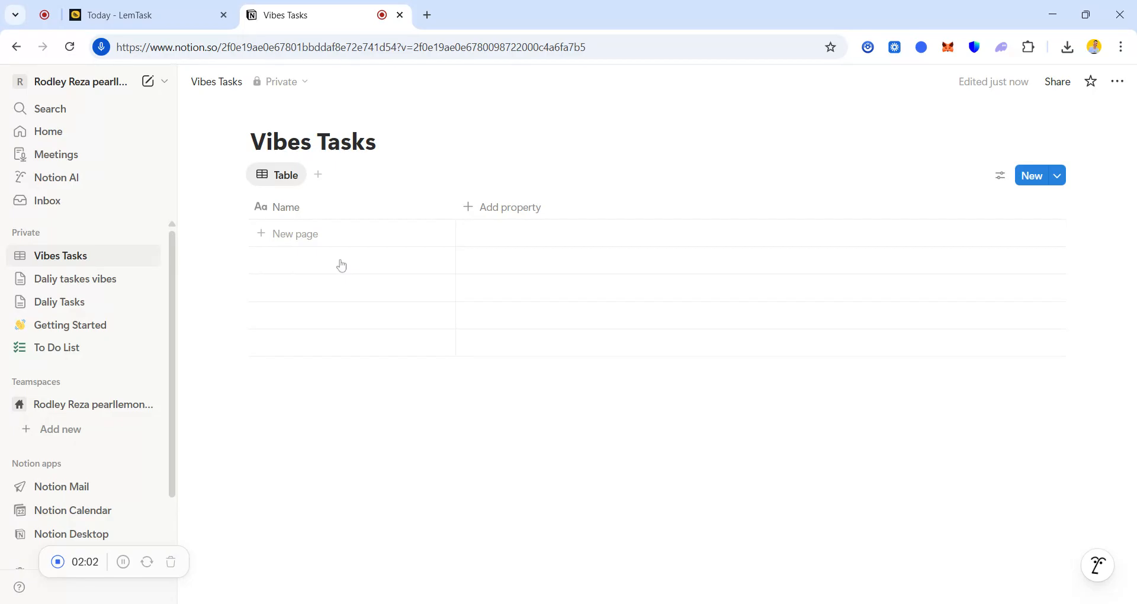
{"action": "left_click", "coordinate": [318, 174]}
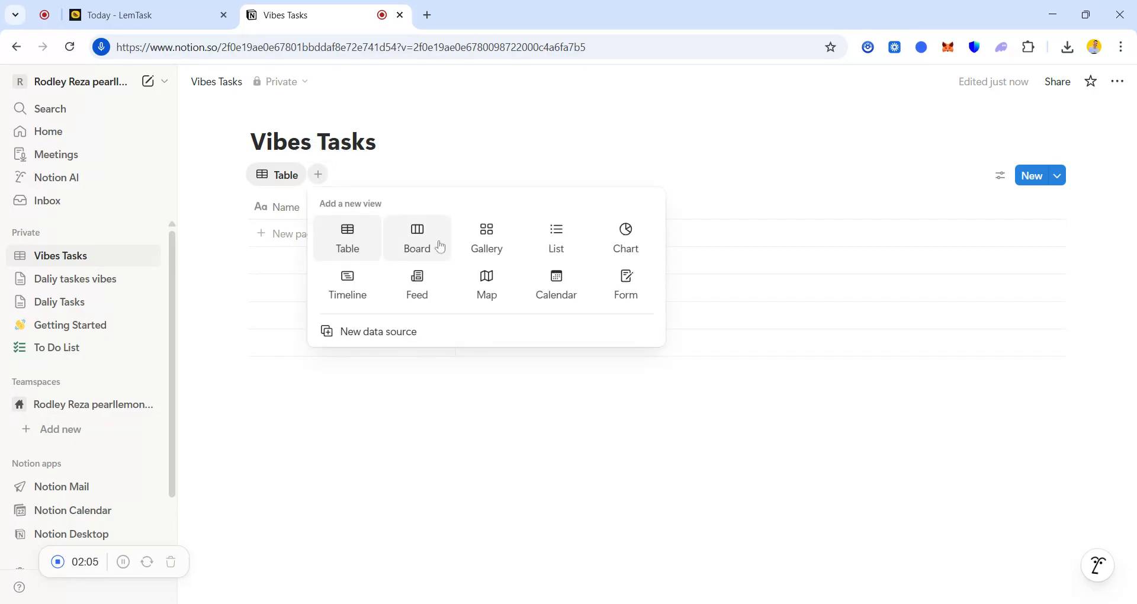
{"action": "left_click", "coordinate": [401, 145]}
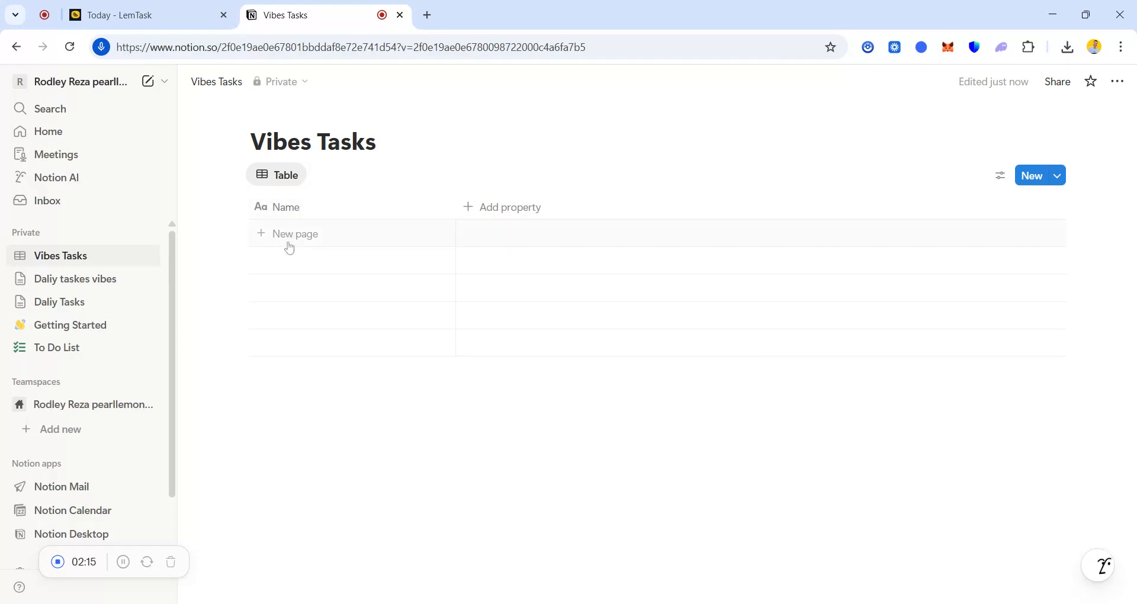
Add three task entries to the table: "work", "have a meeting" and "gym".
{"action": "left_click", "coordinate": [337, 237]}
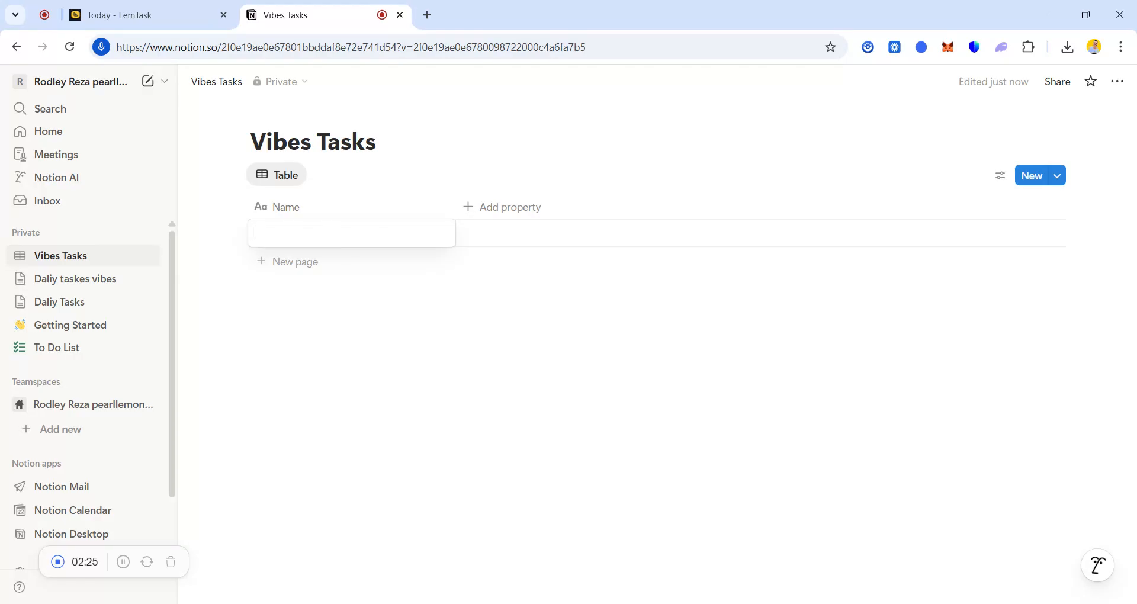
{"action": "type", "text": "work"}
{"action": "key", "text": "Escape"}
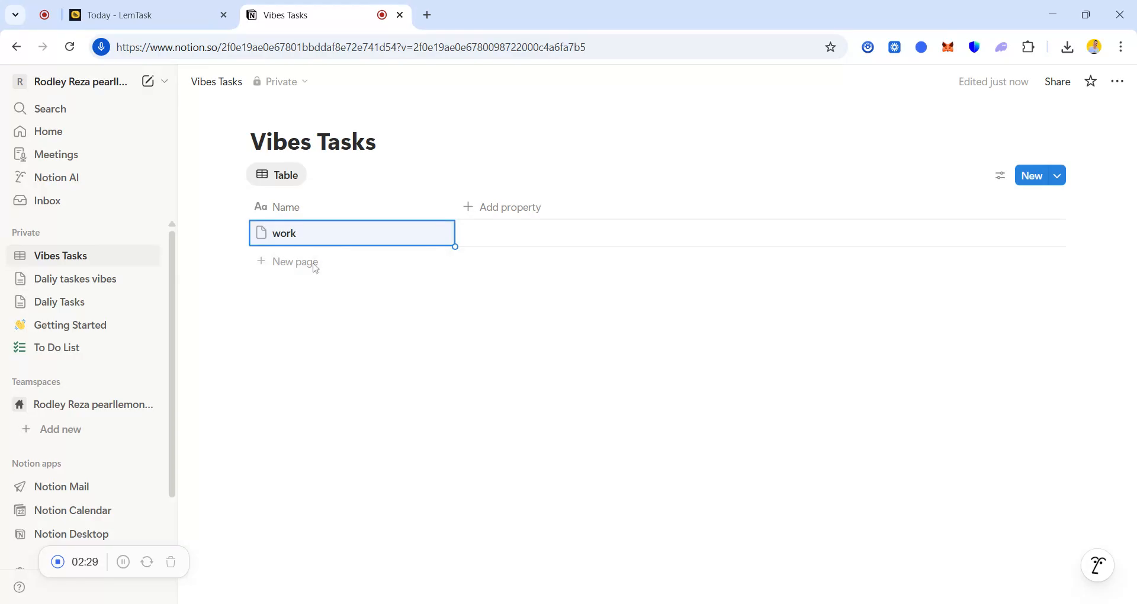
{"action": "left_click", "coordinate": [315, 267]}
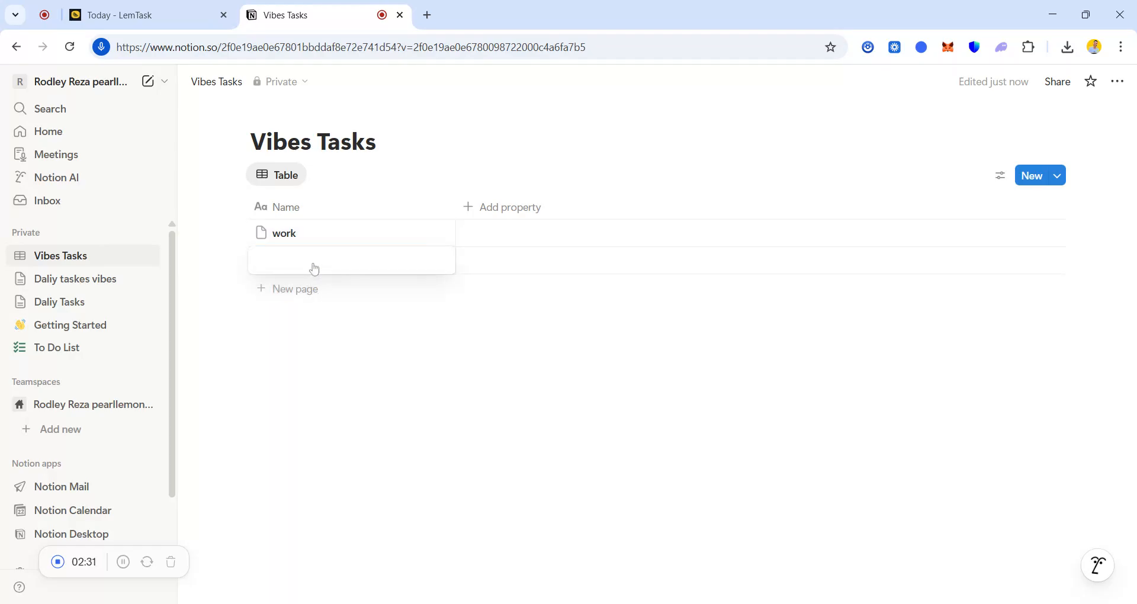
{"action": "type", "text": "have a meeting"}
{"action": "key", "text": "Return"}
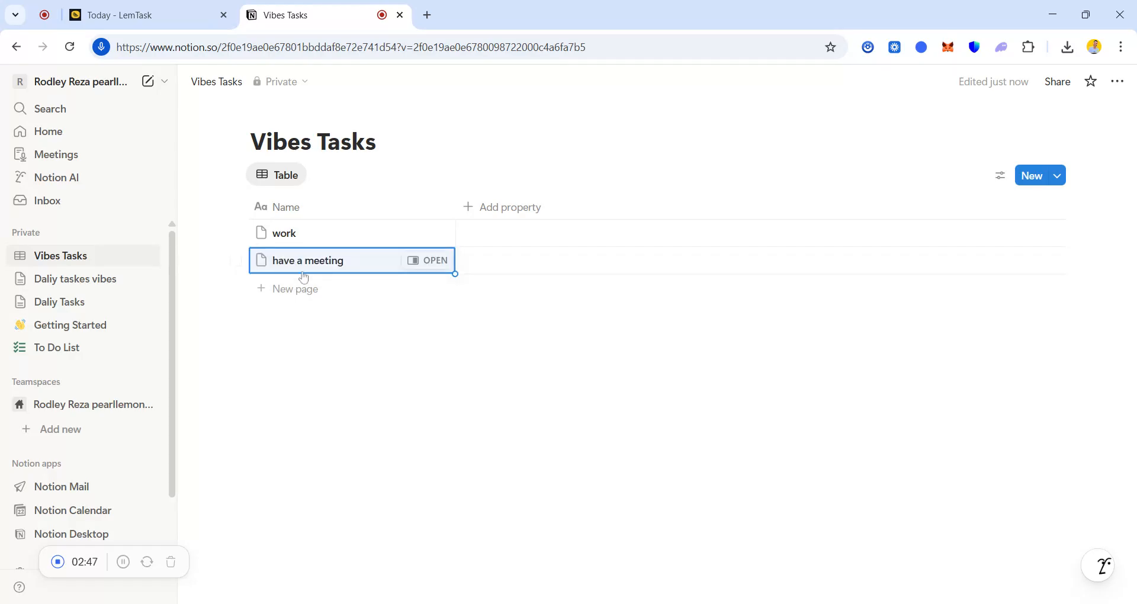
{"action": "left_click", "coordinate": [292, 291]}
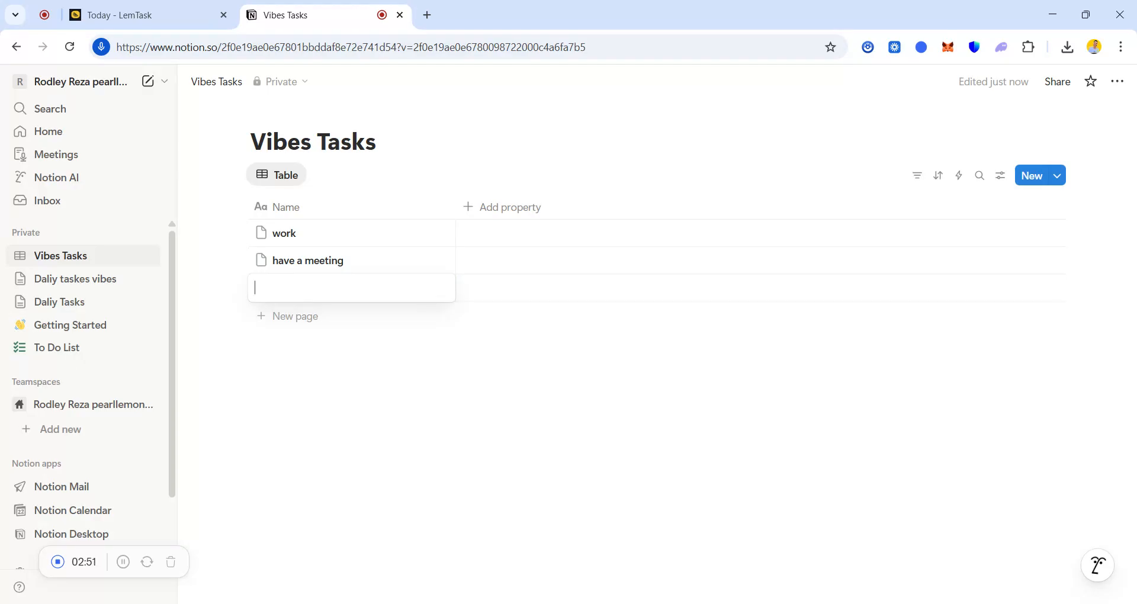
{"action": "type", "text": "gym"}
{"action": "key", "text": "Escape"}
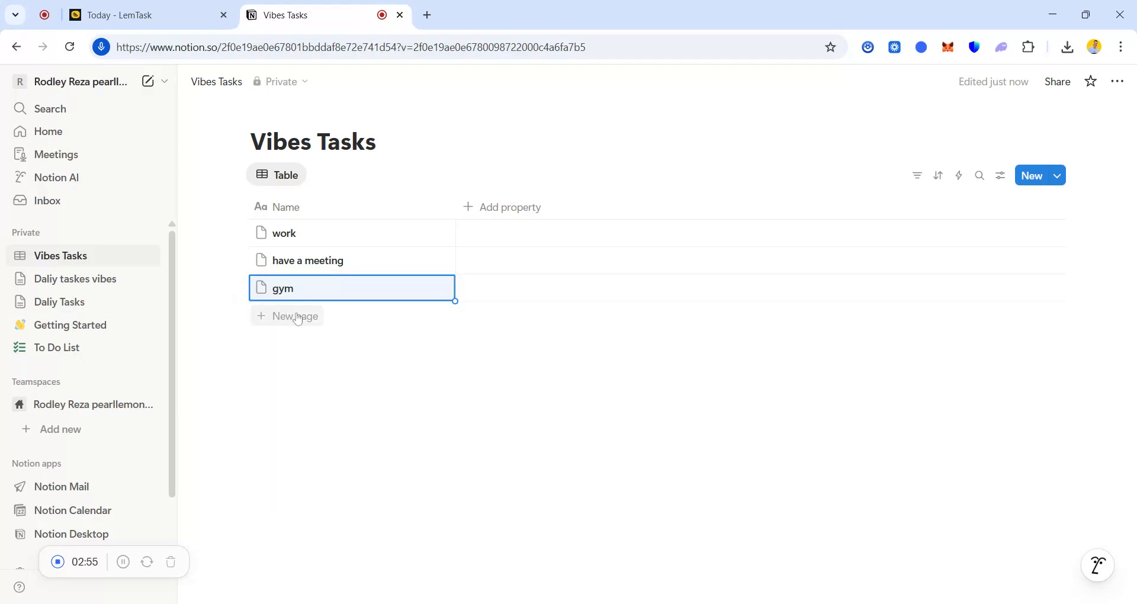
Add the entries "have a call with my ceo" and "send invoices" below "gym" in the table.
{"action": "left_click", "coordinate": [298, 316]}
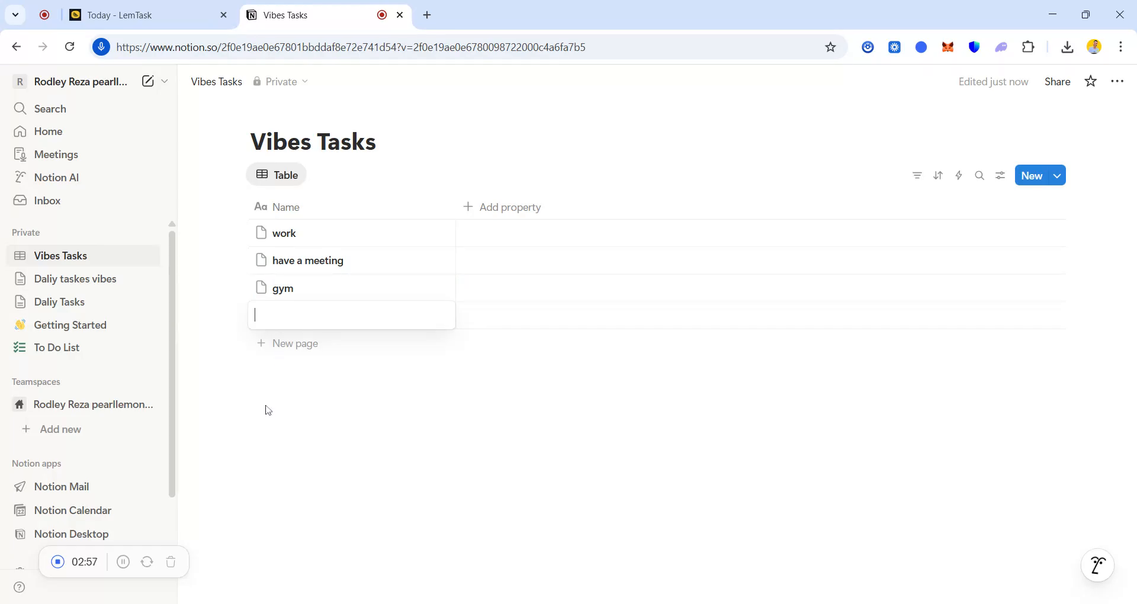
{"action": "type", "text": "have a call with my ceo"}
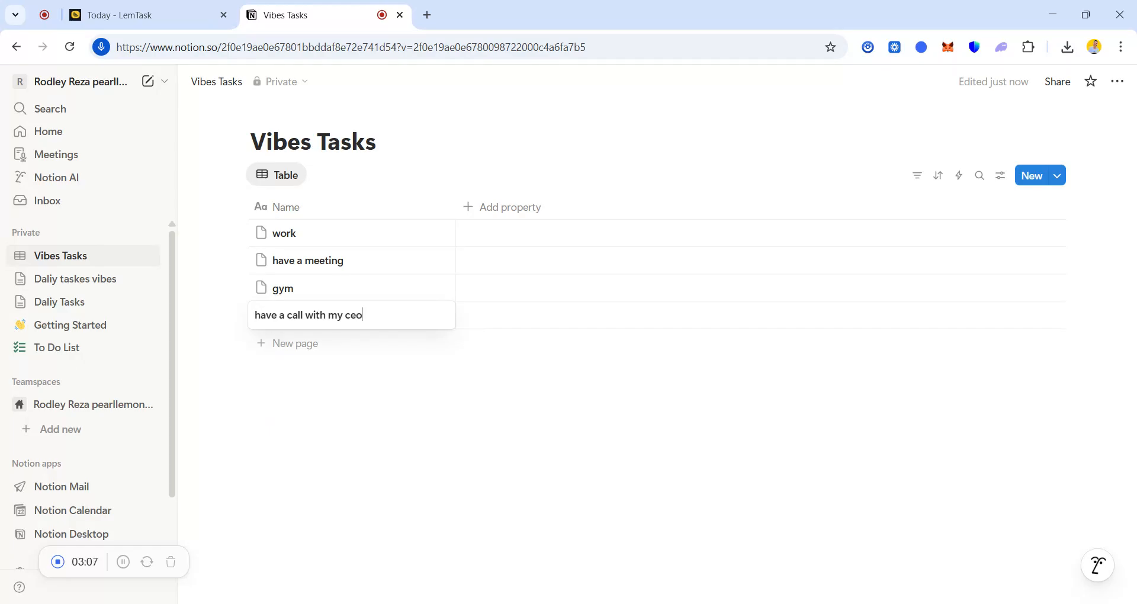
{"action": "key", "text": "Return"}
{"action": "left_click", "coordinate": [299, 349]}
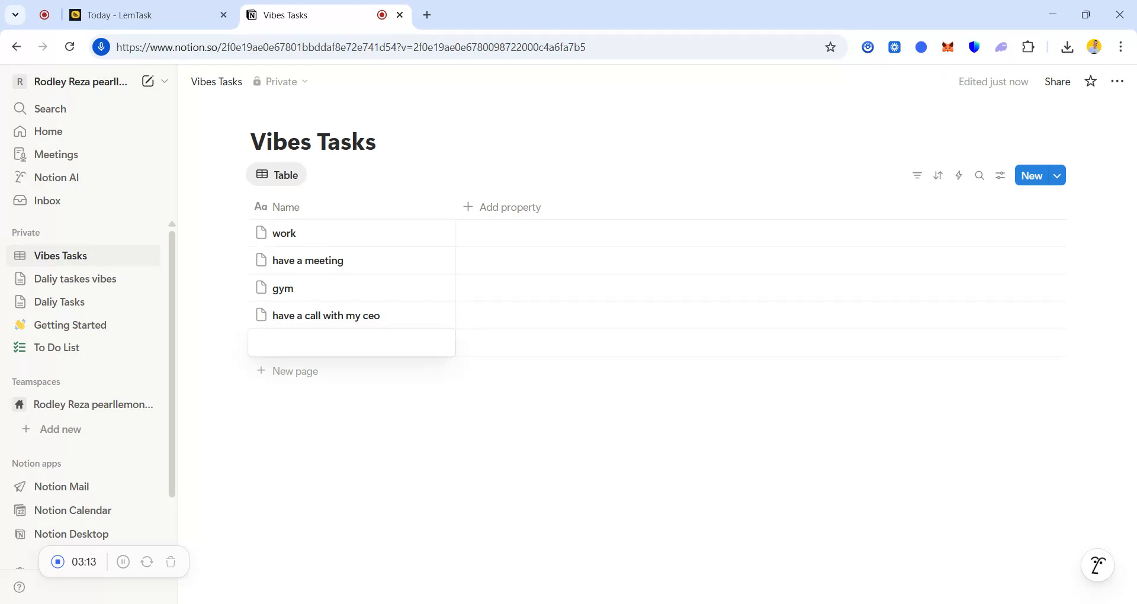
{"action": "type", "text": "send invoices"}
{"action": "key", "text": "Escape"}
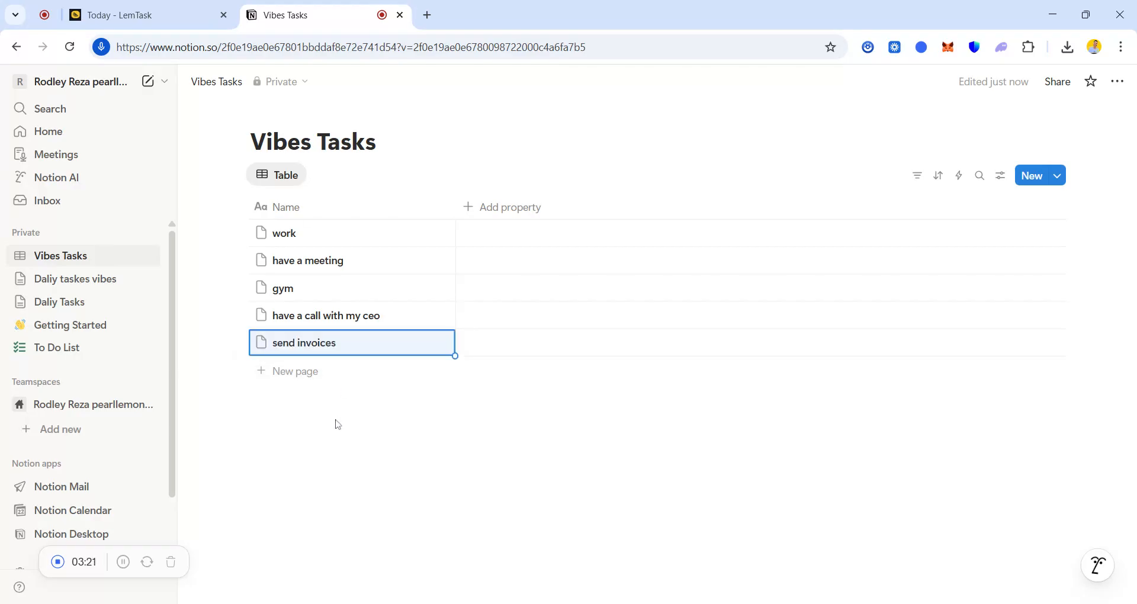
{"action": "key", "text": "Escape"}
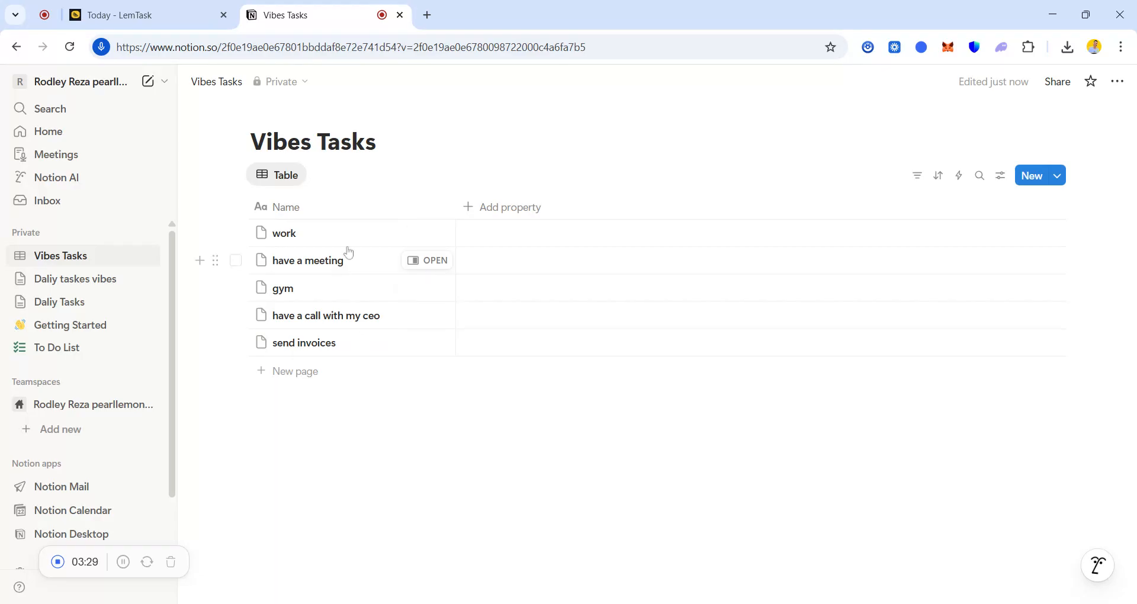
Add the suggested Due Date property and set the "work" task's due date to January 22, 2026.
{"action": "left_click", "coordinate": [484, 212]}
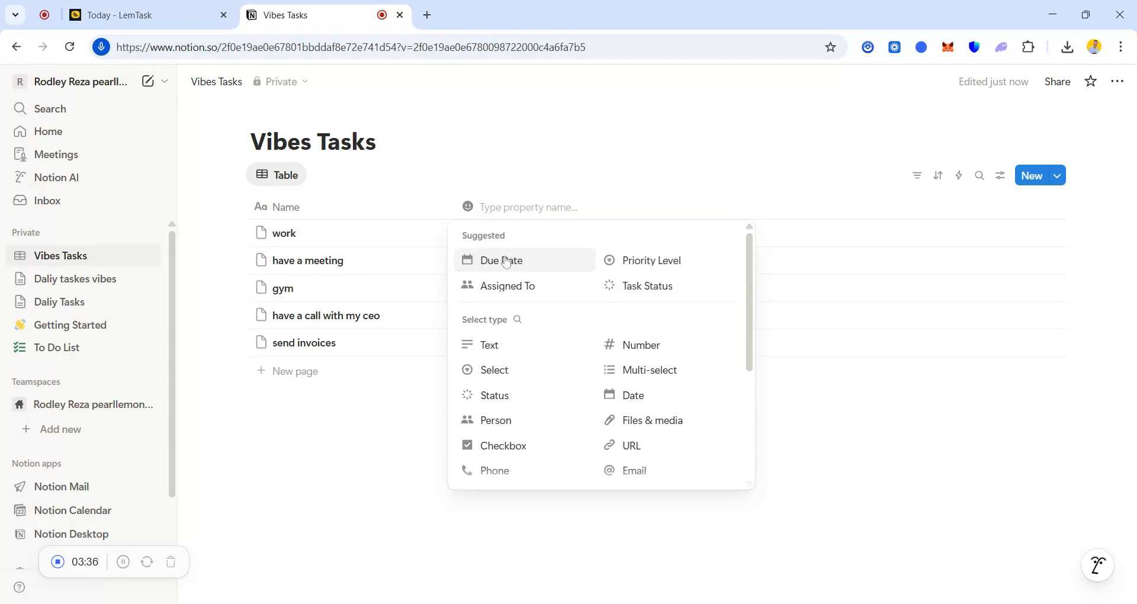
{"action": "left_click", "coordinate": [506, 261]}
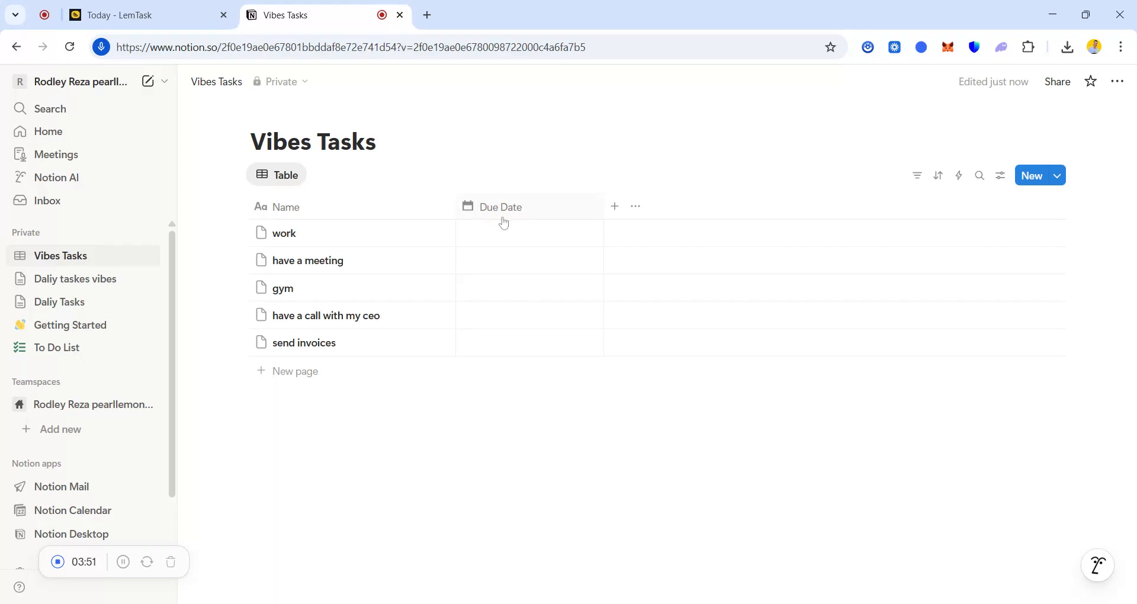
{"action": "left_click", "coordinate": [501, 236]}
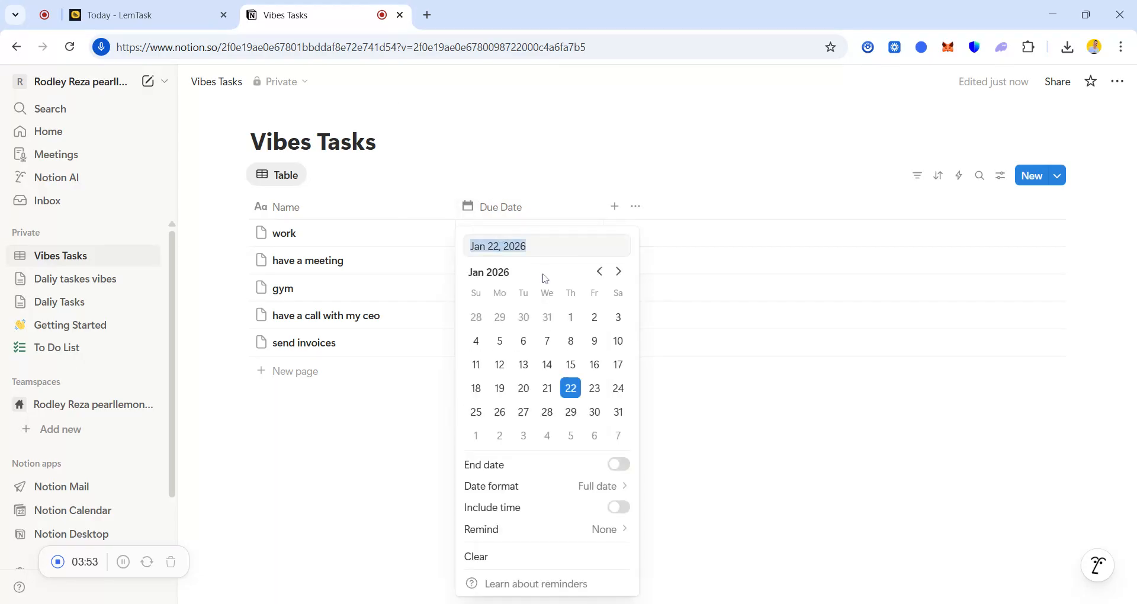
{"action": "left_click", "coordinate": [569, 391]}
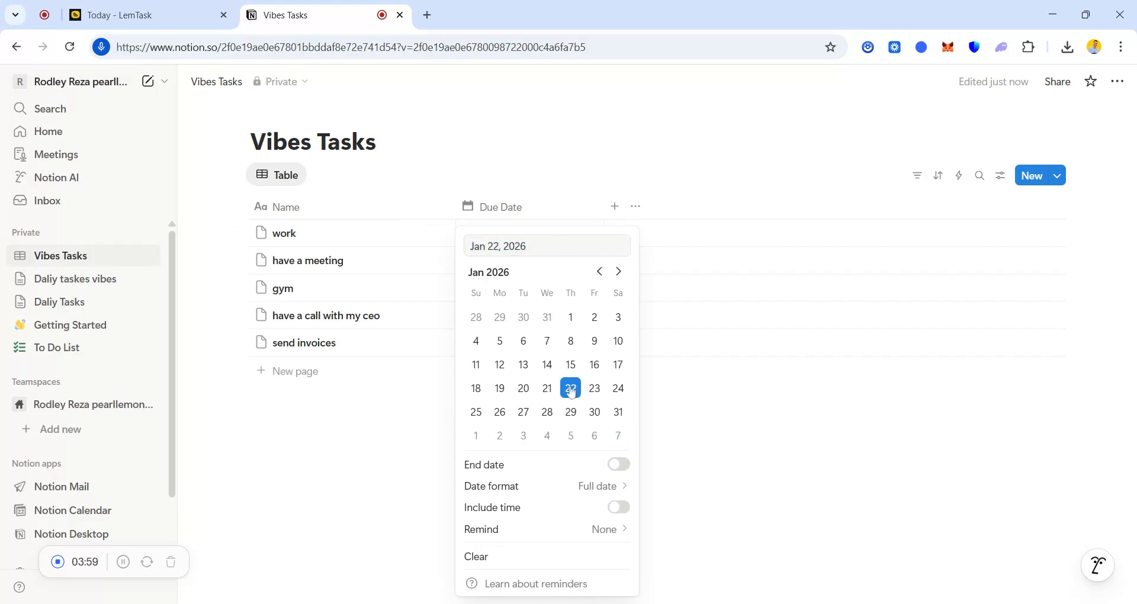
Try giving the "work" task's due date an end date of January 23, 2026.
{"action": "left_click", "coordinate": [619, 465]}
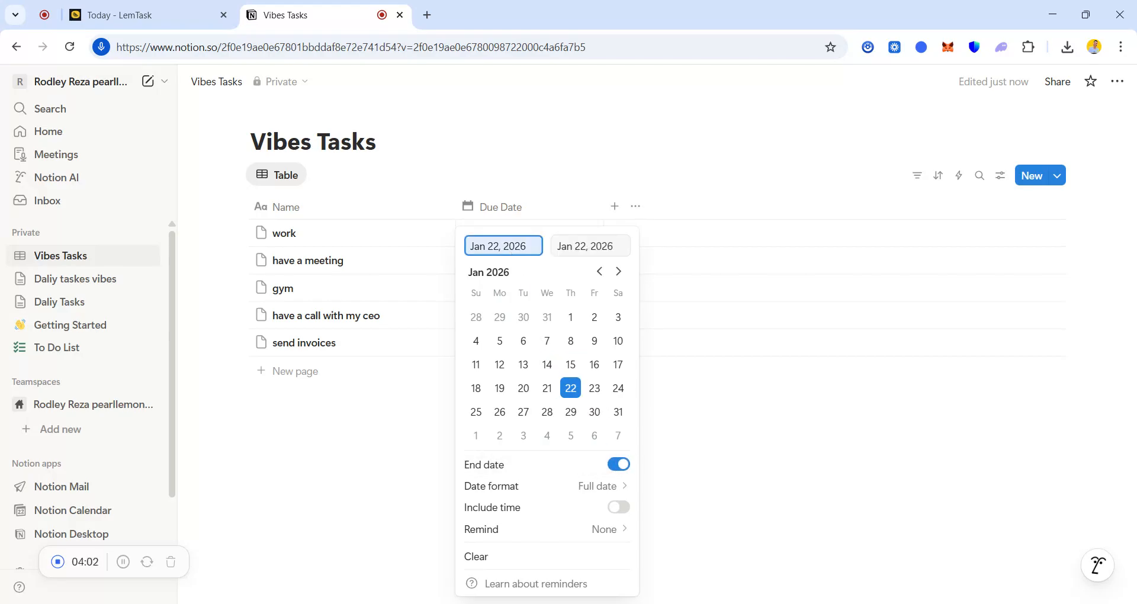
{"action": "left_click", "coordinate": [594, 388]}
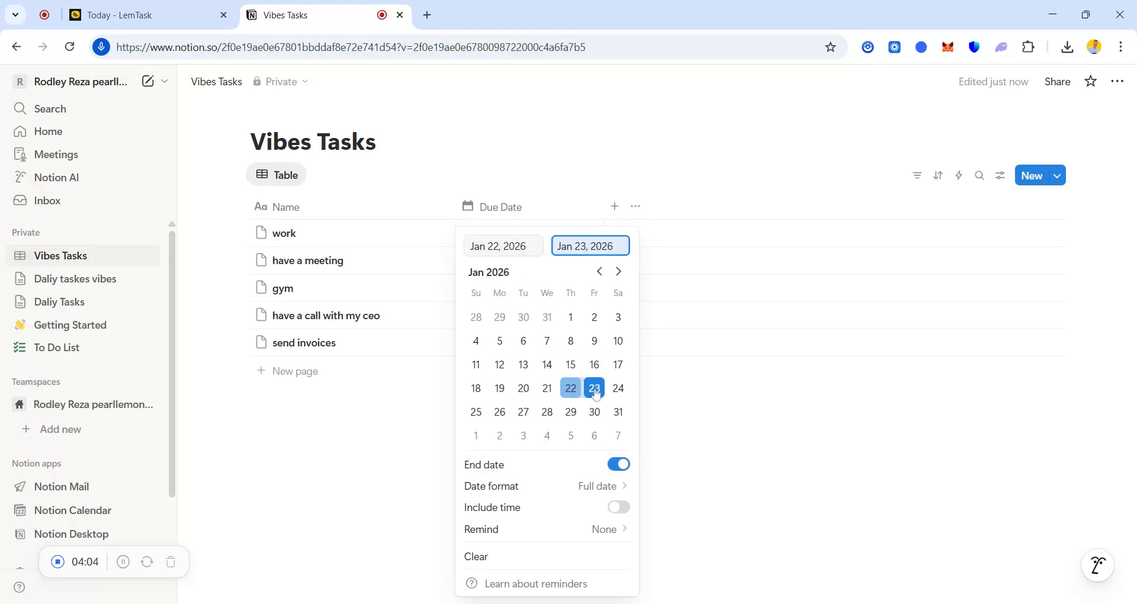
{"action": "left_click", "coordinate": [619, 464]}
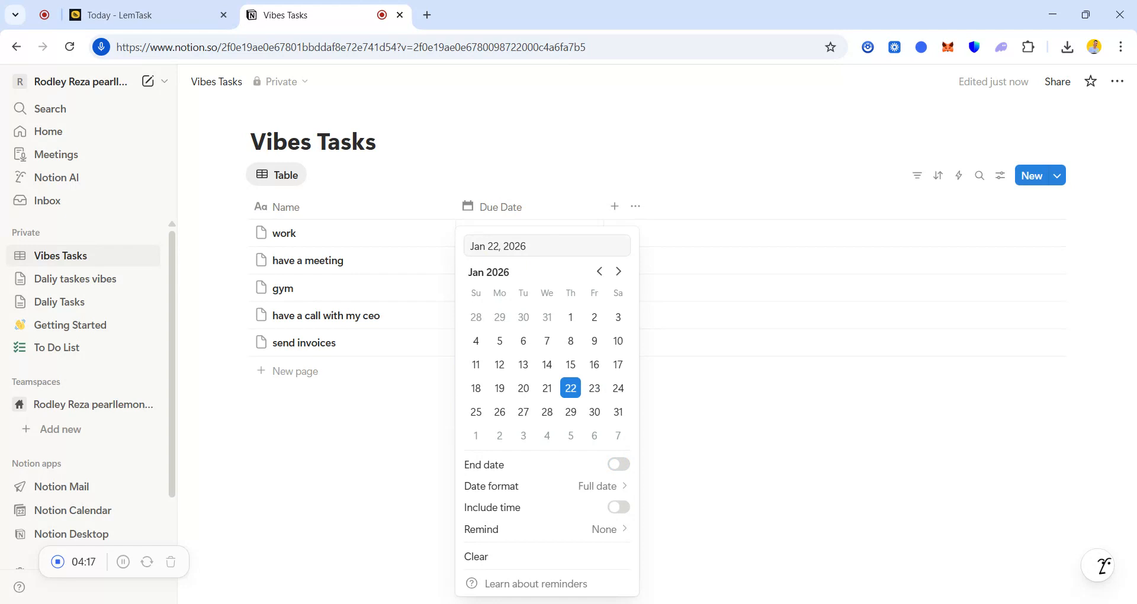
Add the suggested Task Status property and set the "work" task's status to In progress.
{"action": "left_click", "coordinate": [551, 150]}
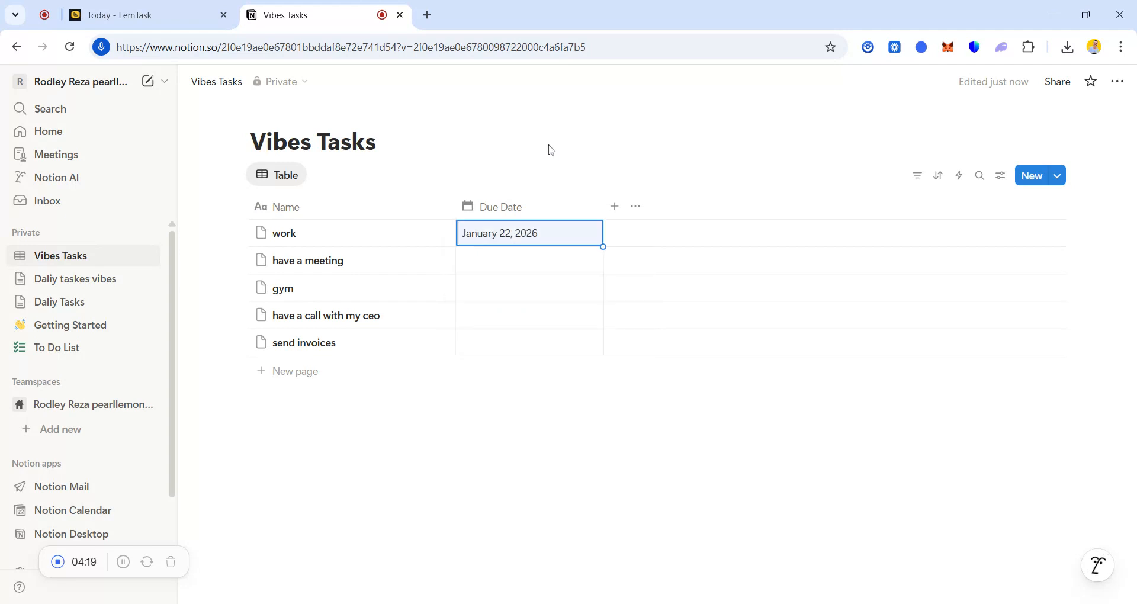
{"action": "left_click", "coordinate": [614, 207]}
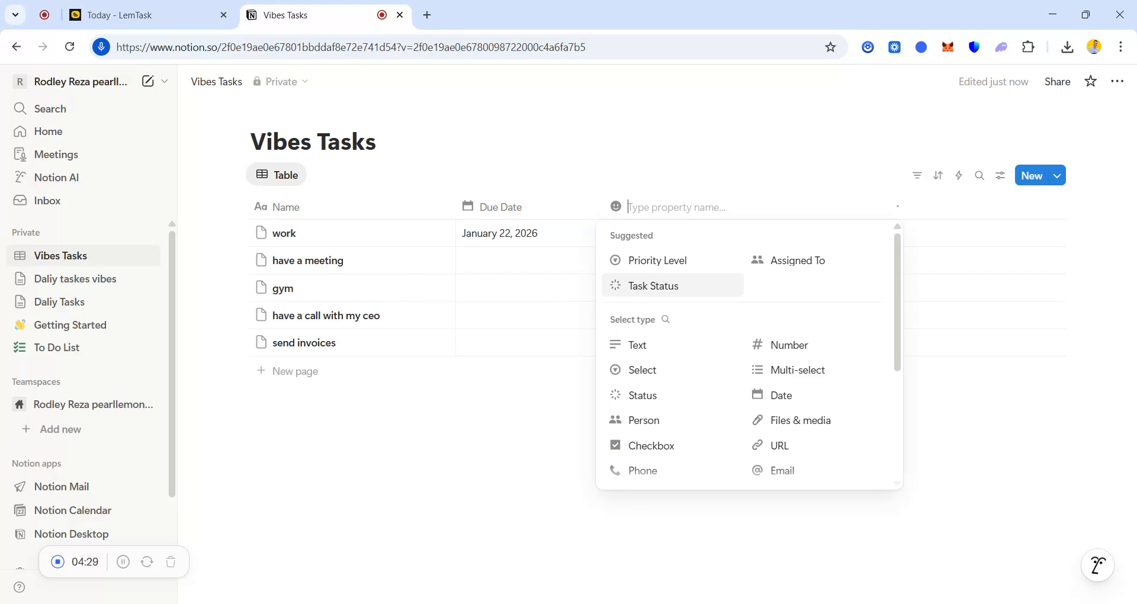
{"action": "left_click", "coordinate": [643, 287]}
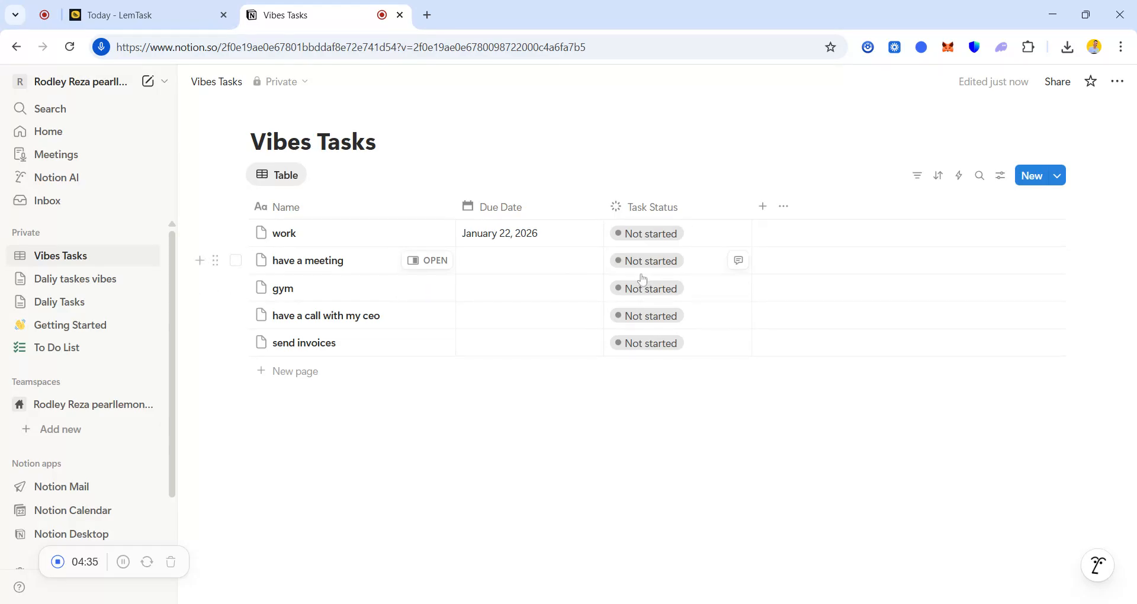
{"action": "left_click", "coordinate": [651, 244]}
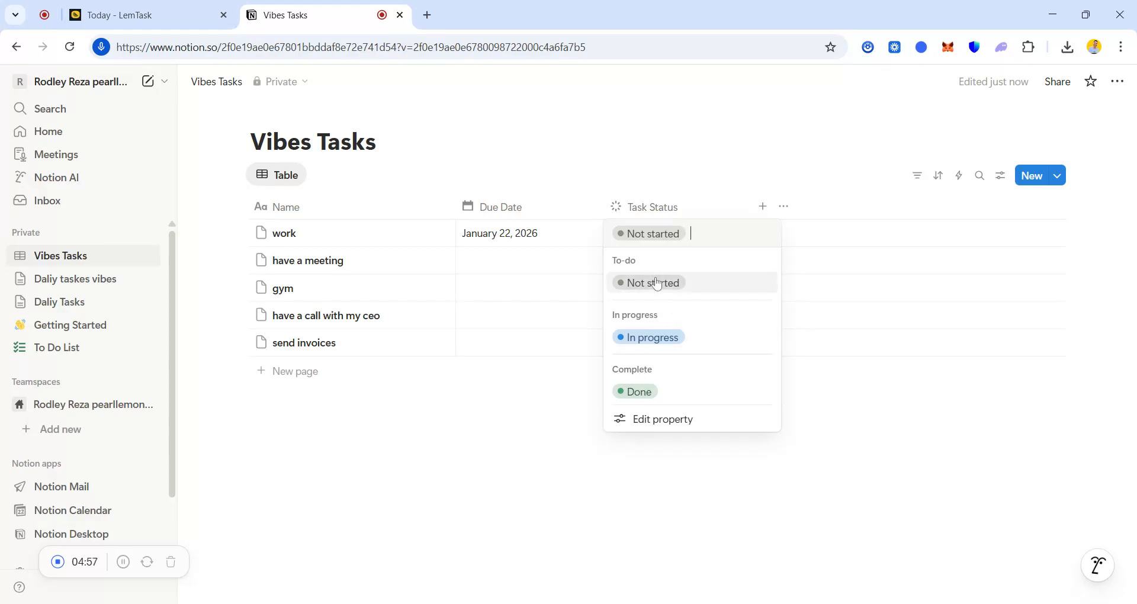
{"action": "left_click", "coordinate": [654, 337]}
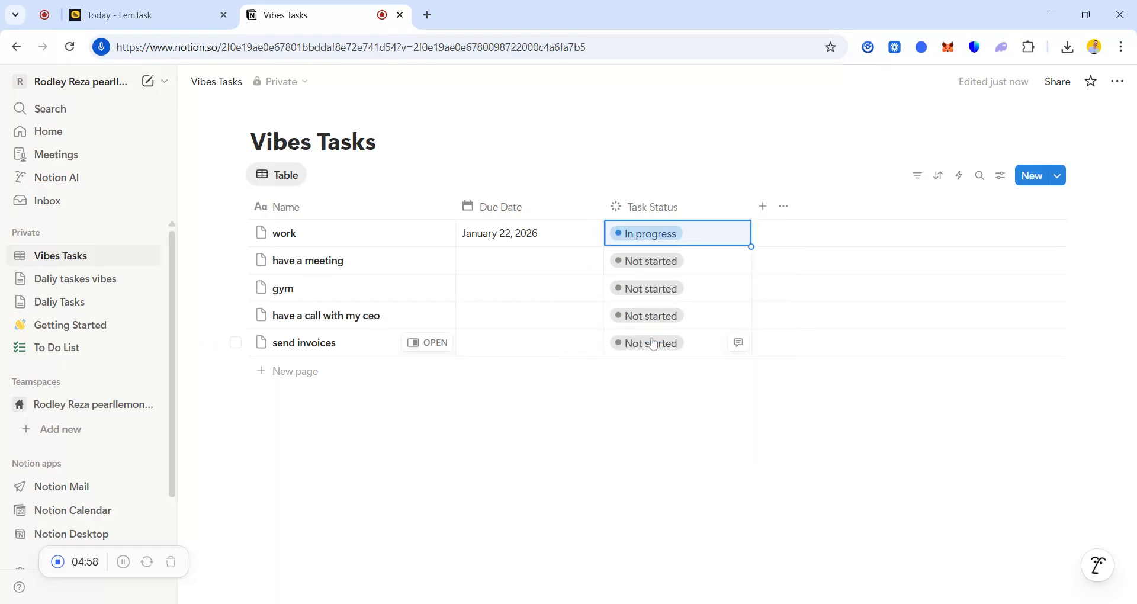
Add a Checkbox property to the table after the Task Status column.
{"action": "left_click", "coordinate": [762, 207]}
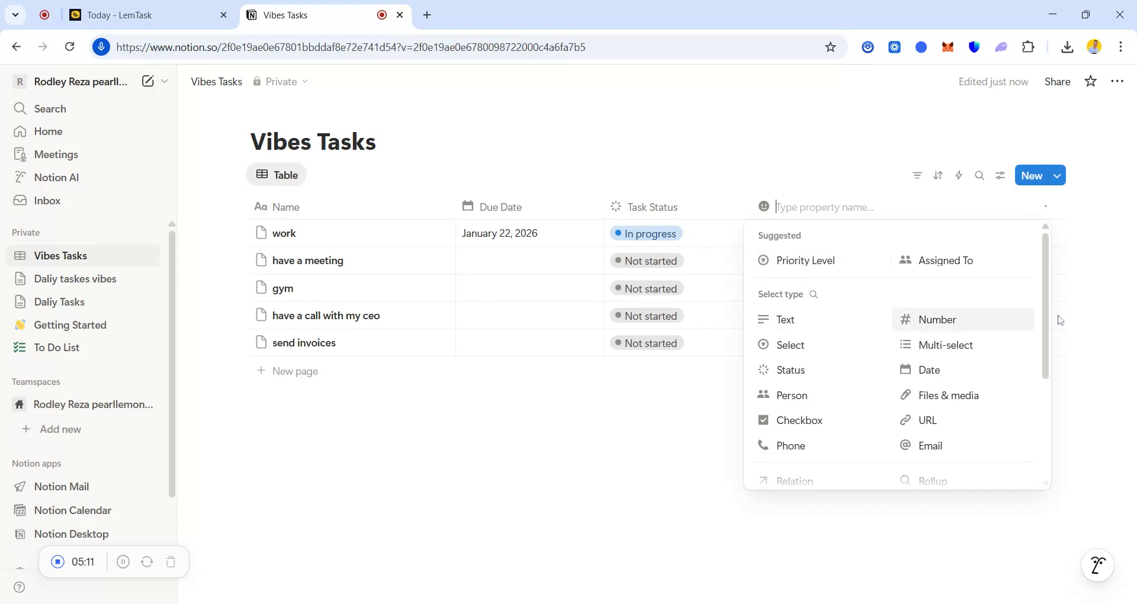
{"action": "mouse_move", "coordinate": [1048, 319]}
{"action": "left_mouse_down"}
{"action": "mouse_move", "coordinate": [1047, 433]}
{"action": "mouse_move", "coordinate": [1032, 318]}
{"action": "left_mouse_up"}
{"action": "left_click", "coordinate": [790, 417]}
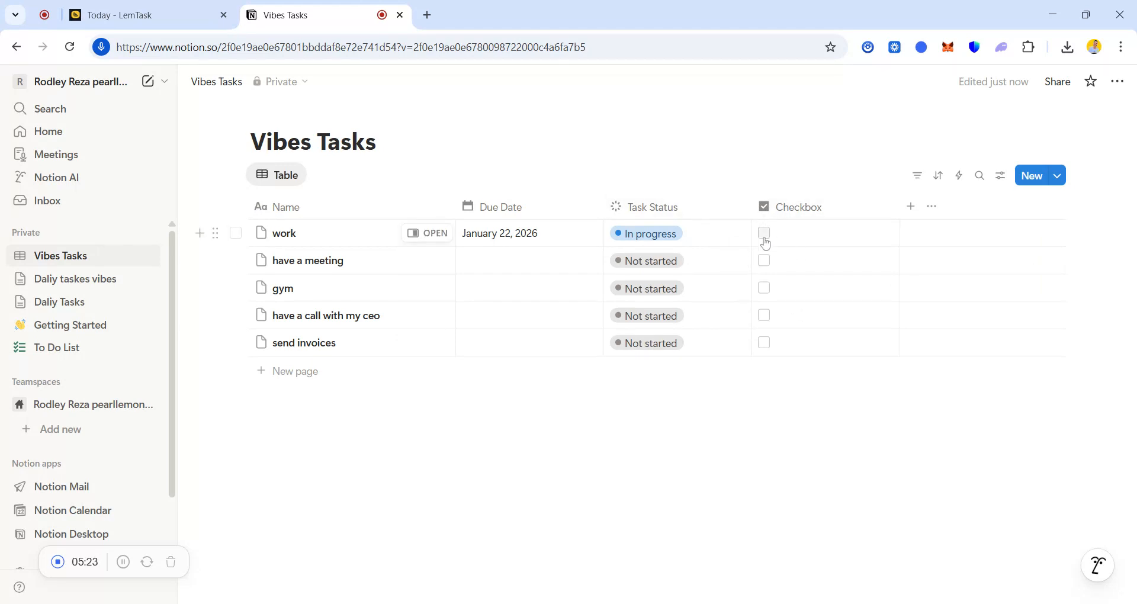
Set the "work" task's status to Done and tick its checkbox.
{"action": "left_click", "coordinate": [672, 242]}
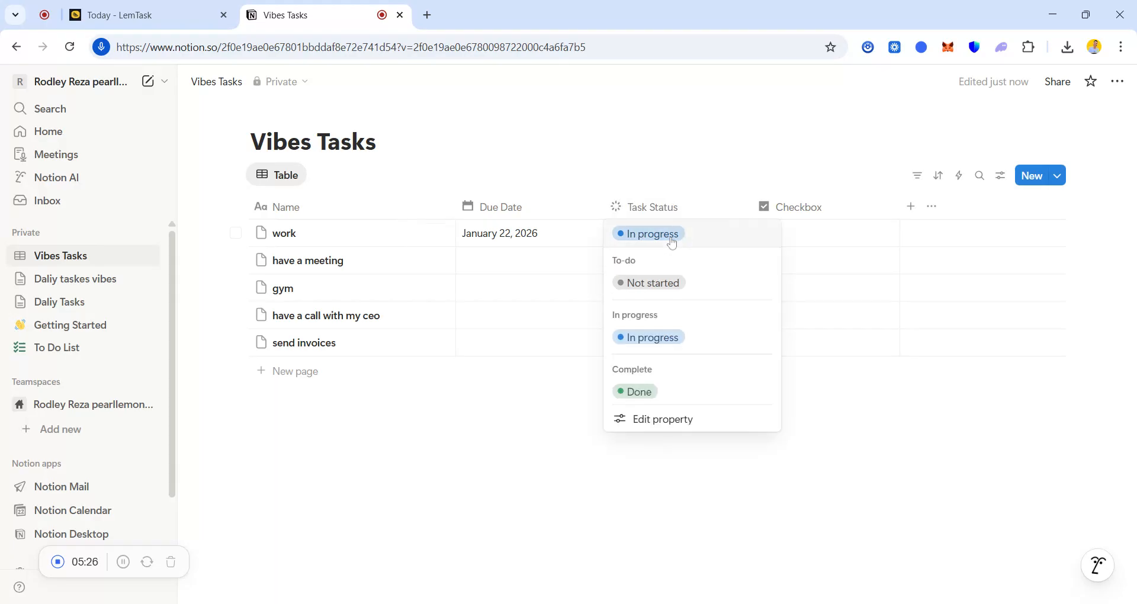
{"action": "left_click", "coordinate": [638, 393]}
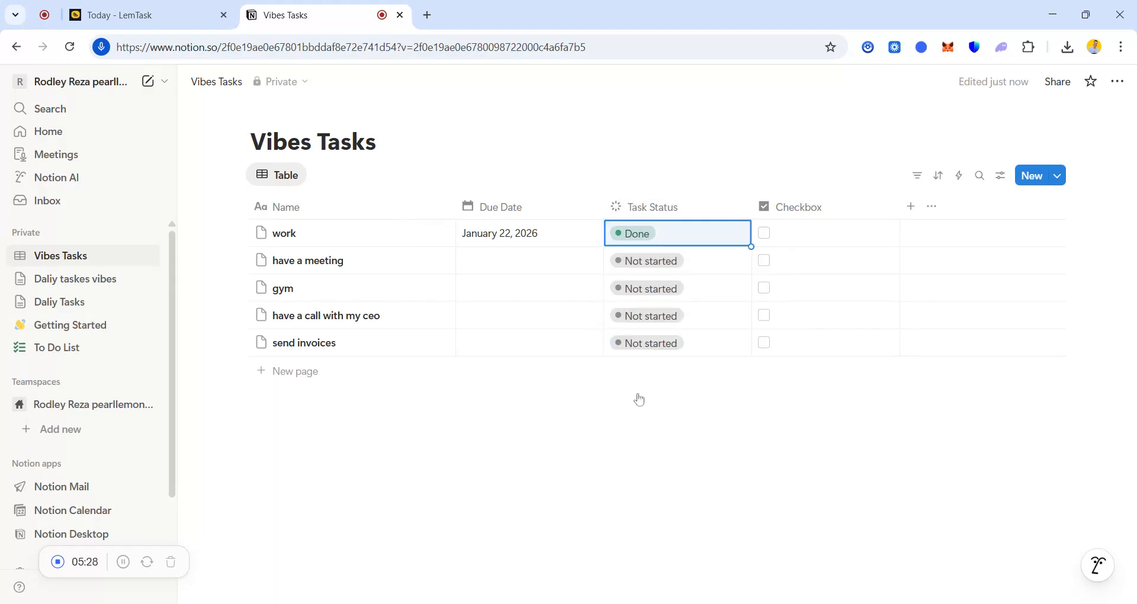
{"action": "left_click", "coordinate": [764, 233]}
{"action": "left_click", "coordinate": [665, 381]}
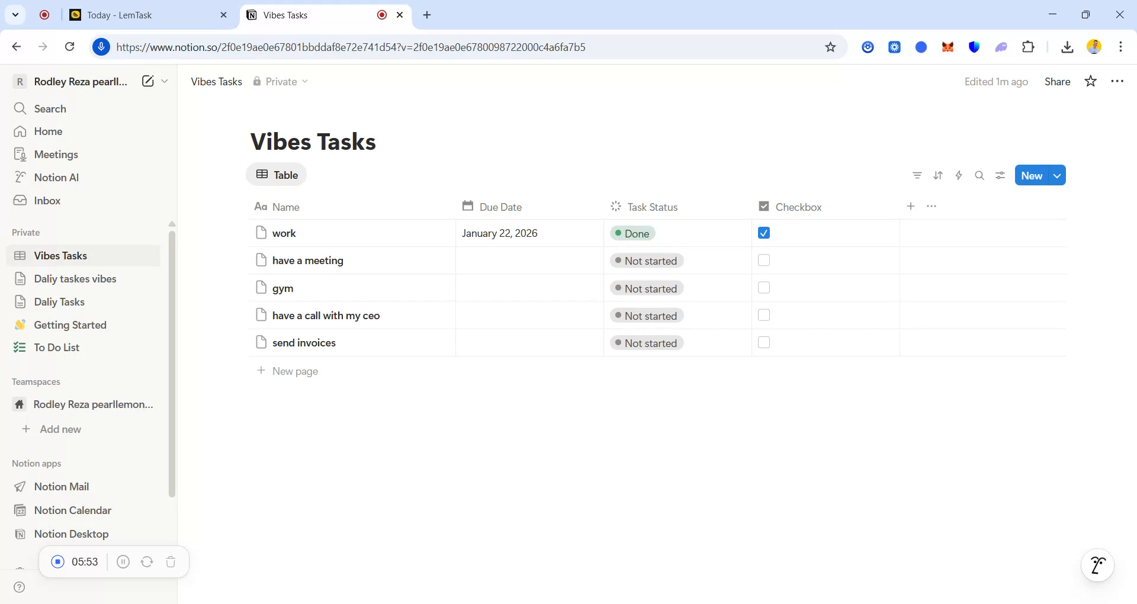
Rename the table's Name property to "vibes".
{"action": "left_click", "coordinate": [312, 211]}
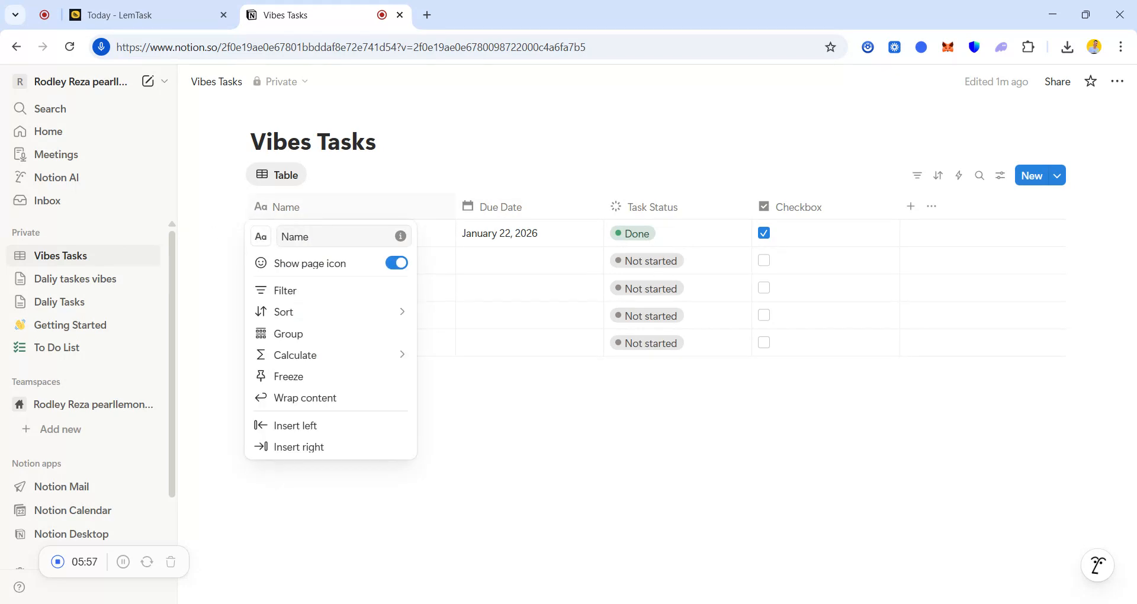
{"action": "left_click", "coordinate": [304, 237]}
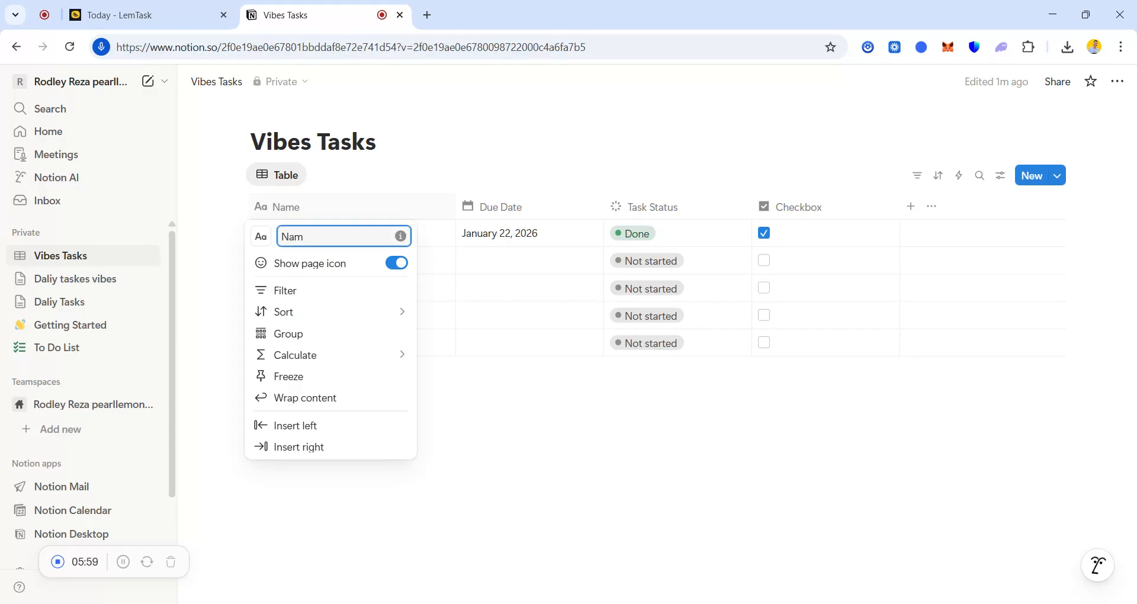
{"action": "key", "text": "BackSpace"}
{"action": "key", "text": "BackSpace"}
{"action": "key", "text": "BackSpace"}
{"action": "type", "text": "vibes"}
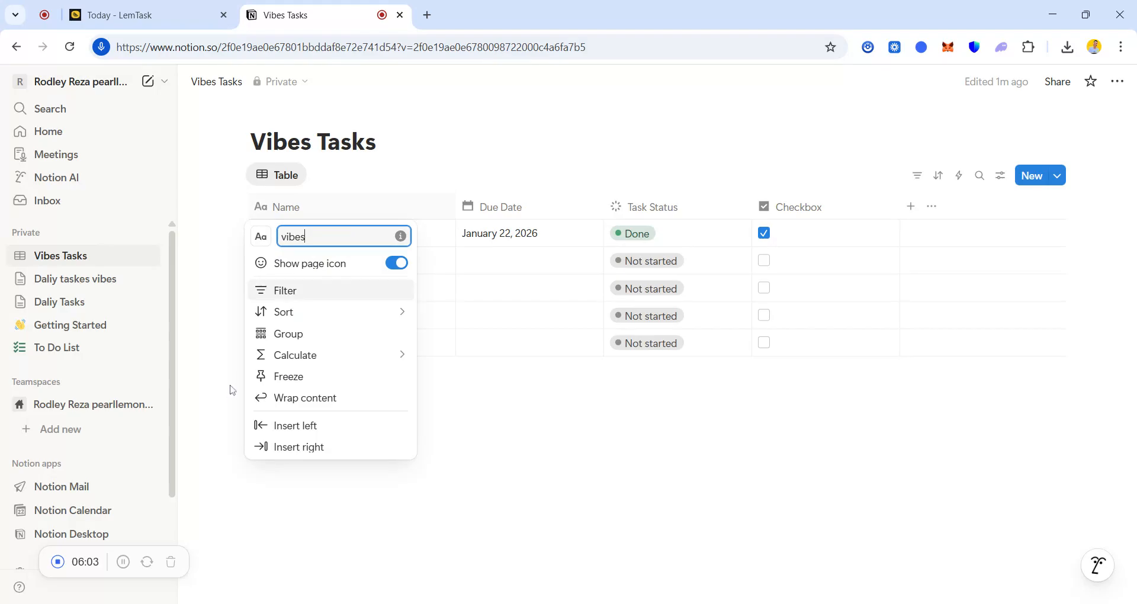
{"action": "left_click", "coordinate": [218, 368]}
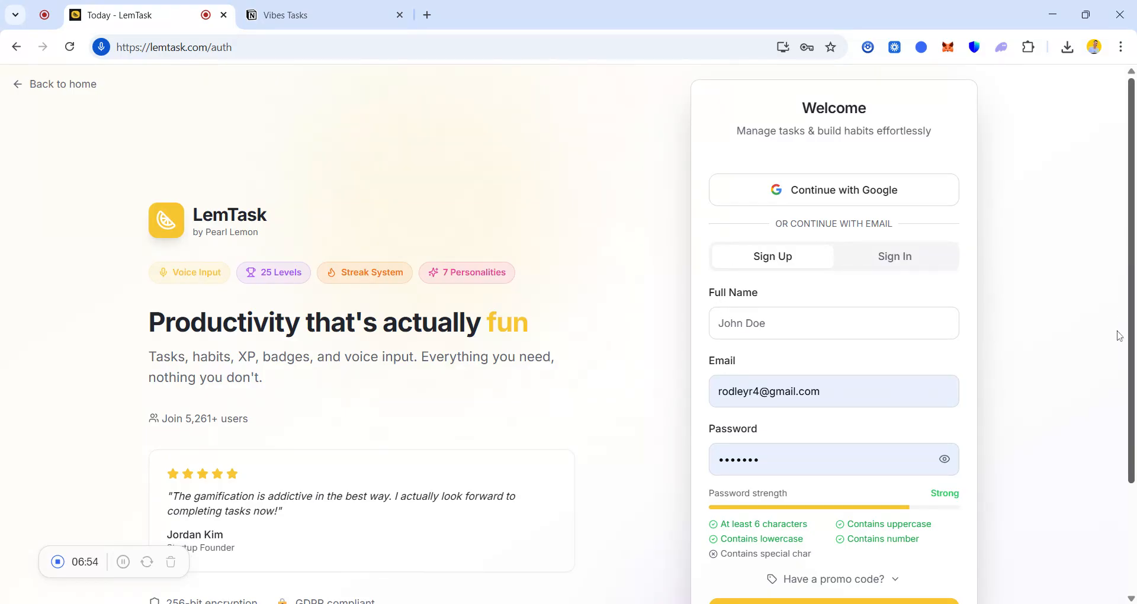
Look over the LemTask sign-up form, including its expandable promo code field.
{"action": "scroll", "coordinate": [1120, 336], "scroll_direction": "down", "scroll_amount": 3}
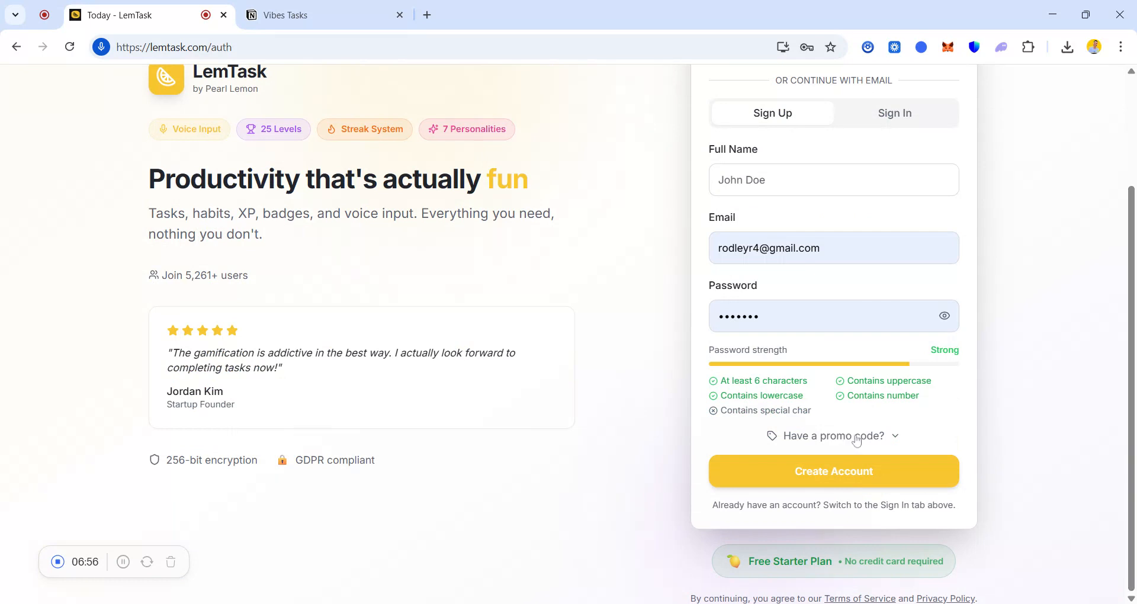
{"action": "left_click", "coordinate": [892, 439]}
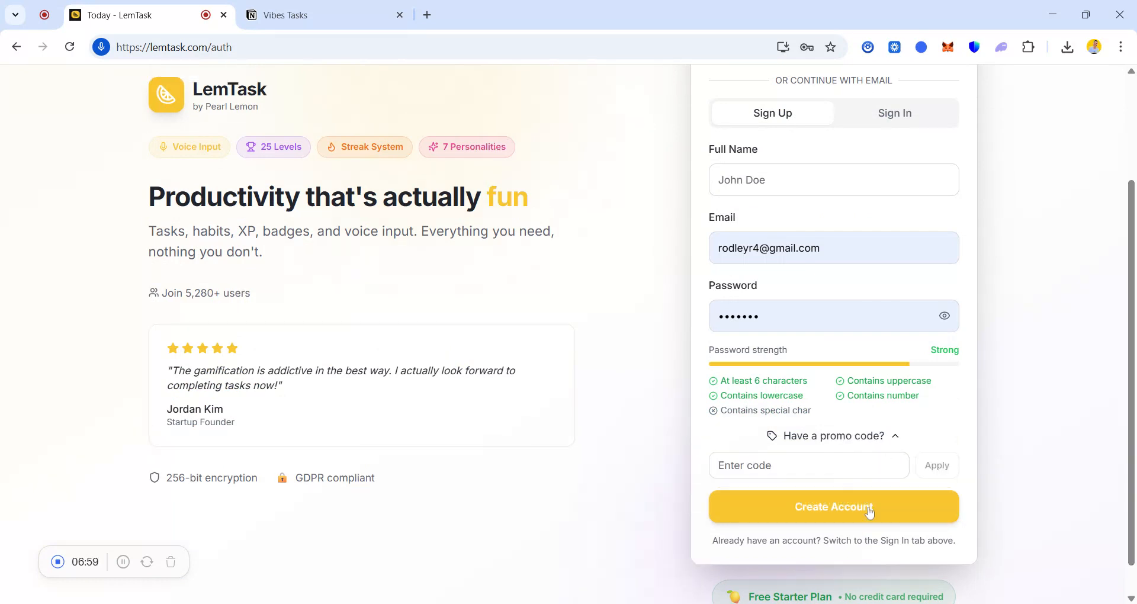
{"action": "left_click_drag", "start_coordinate": [1132, 350], "coordinate": [1132, 241]}
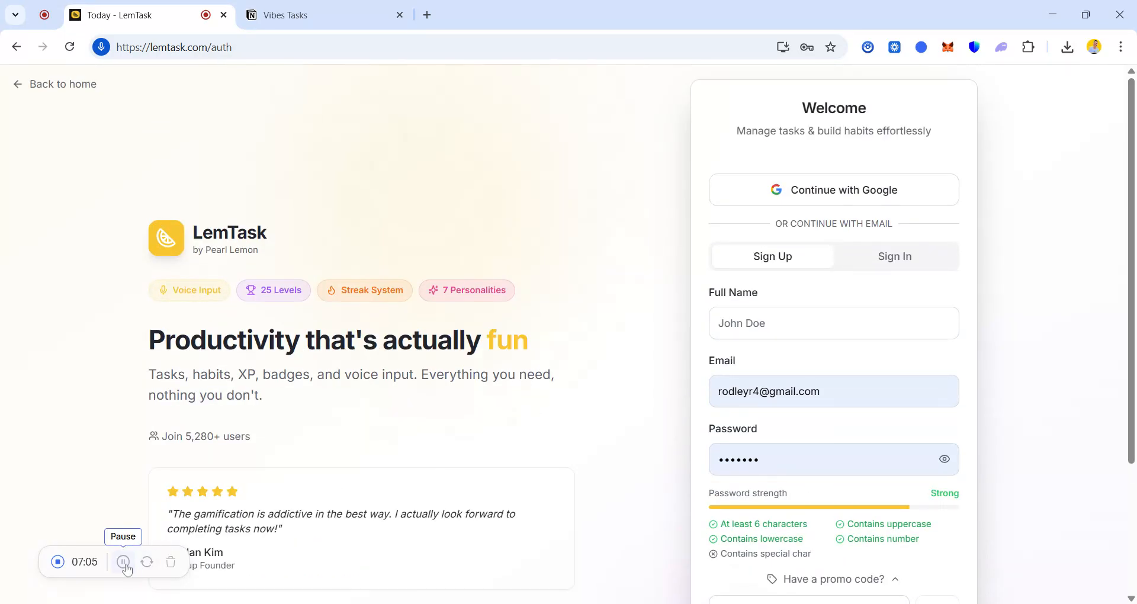
{"action": "left_click", "coordinate": [126, 566]}
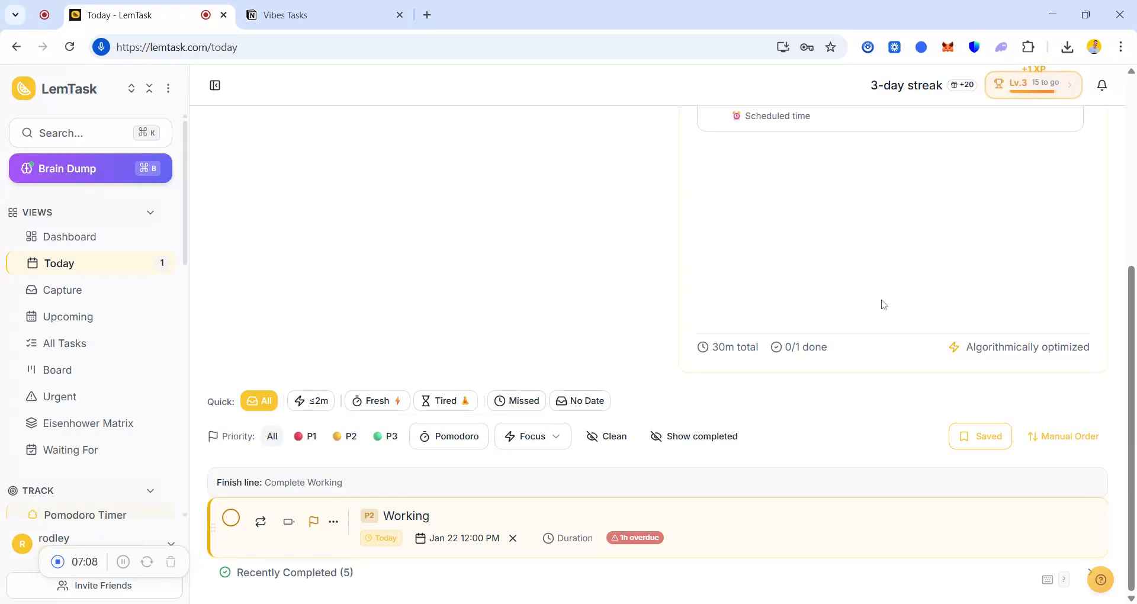
Open Brain Dump from the Today view and look through its Import, Text, CSV and Audio modes before returning to Quick.
{"action": "left_click_drag", "start_coordinate": [1134, 360], "coordinate": [1135, 259]}
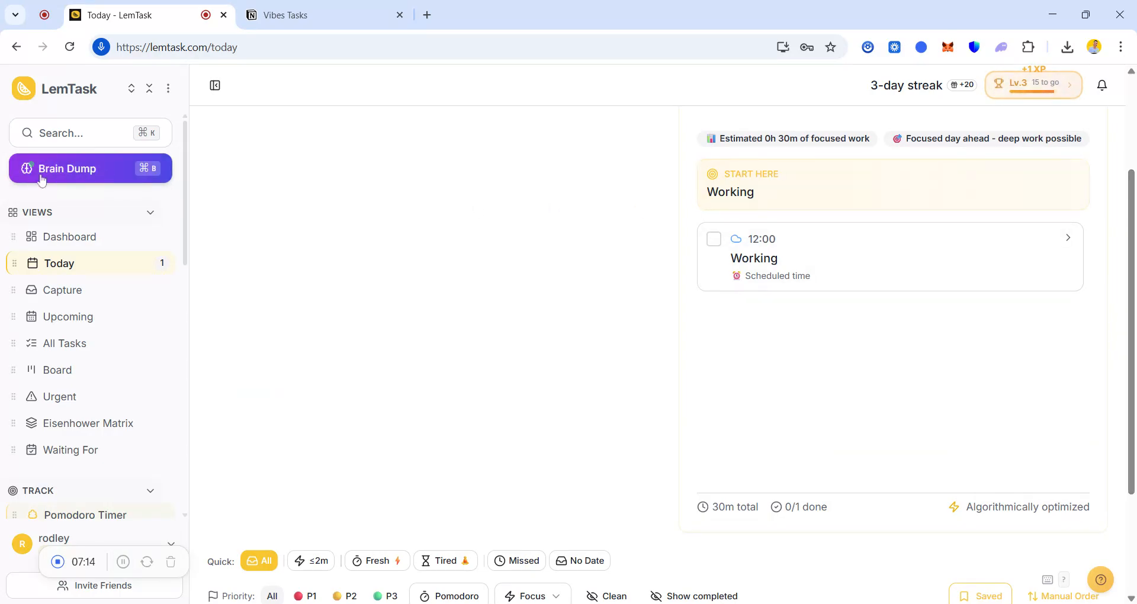
{"action": "left_click", "coordinate": [60, 173]}
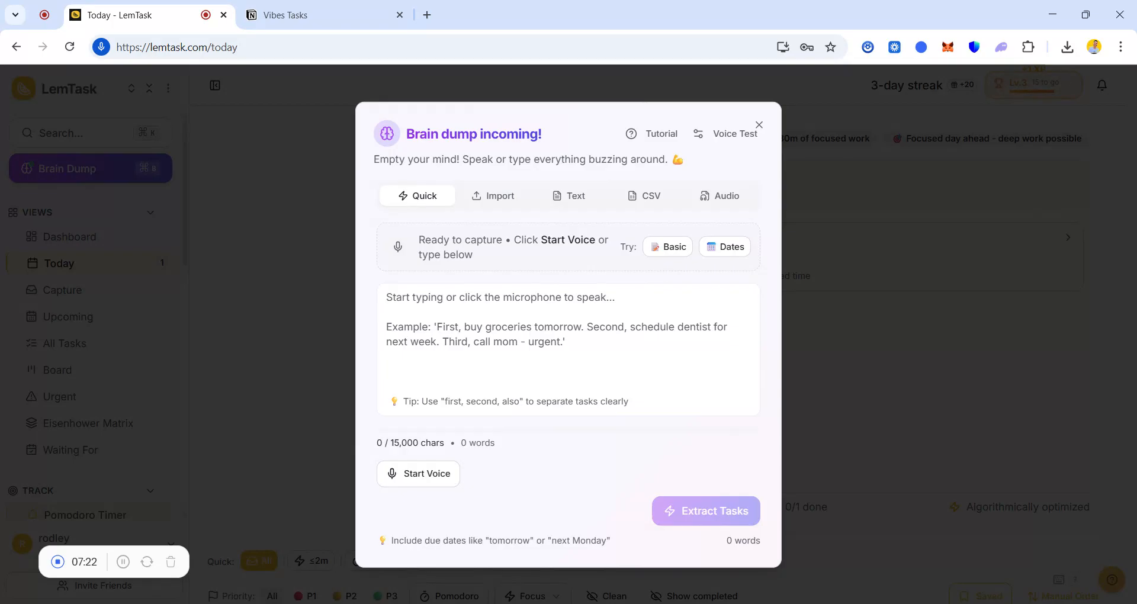
{"action": "left_click", "coordinate": [507, 202]}
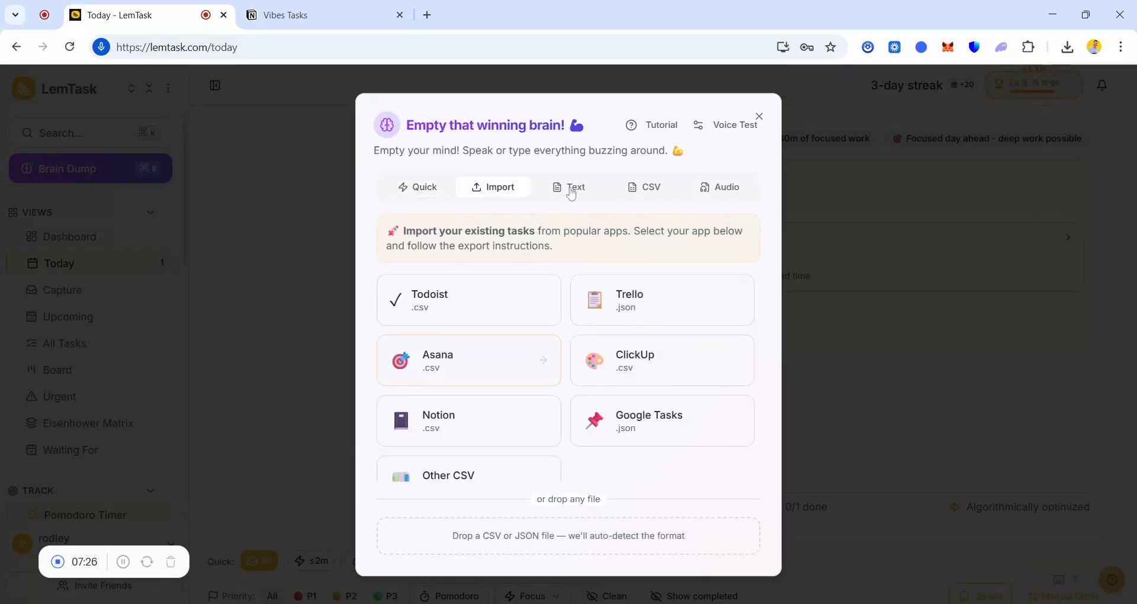
{"action": "left_click", "coordinate": [571, 193]}
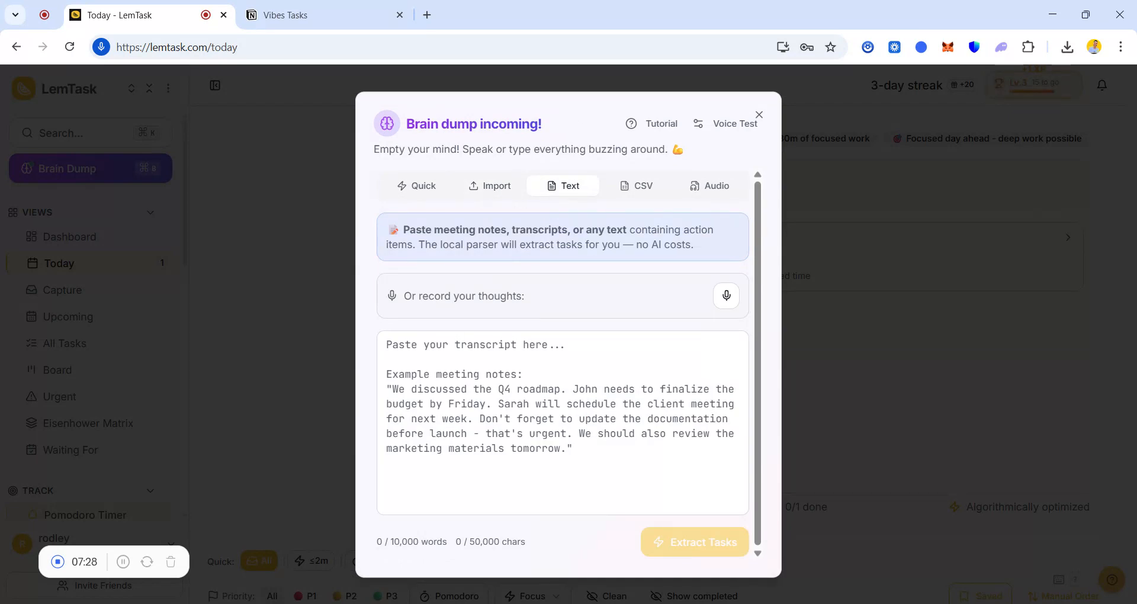
{"action": "left_click", "coordinate": [625, 188]}
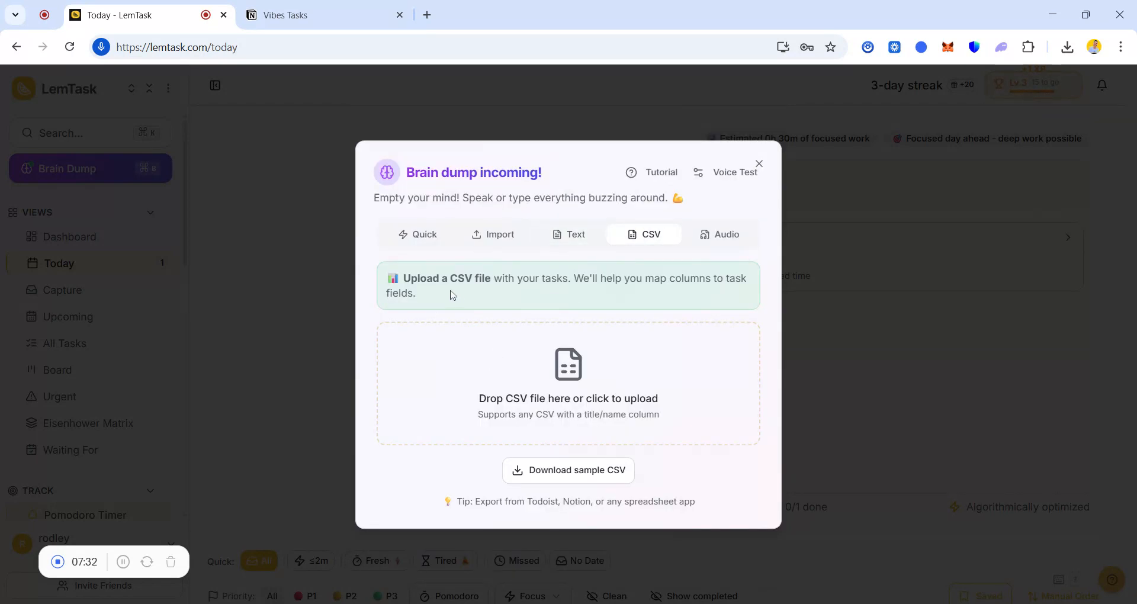
{"action": "left_click", "coordinate": [704, 236]}
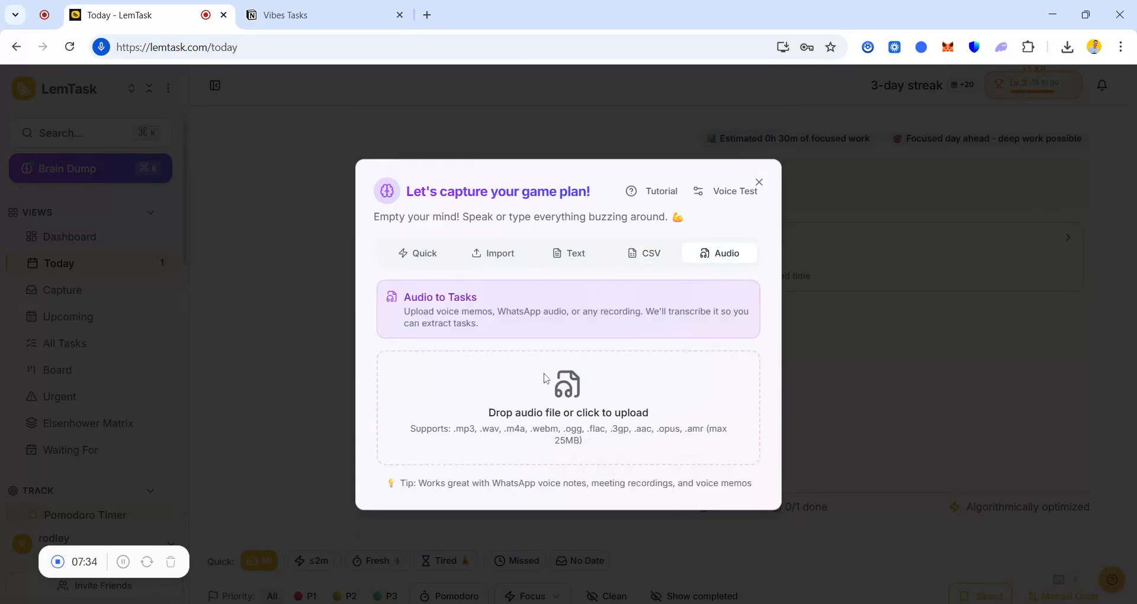
{"action": "left_click", "coordinate": [425, 262]}
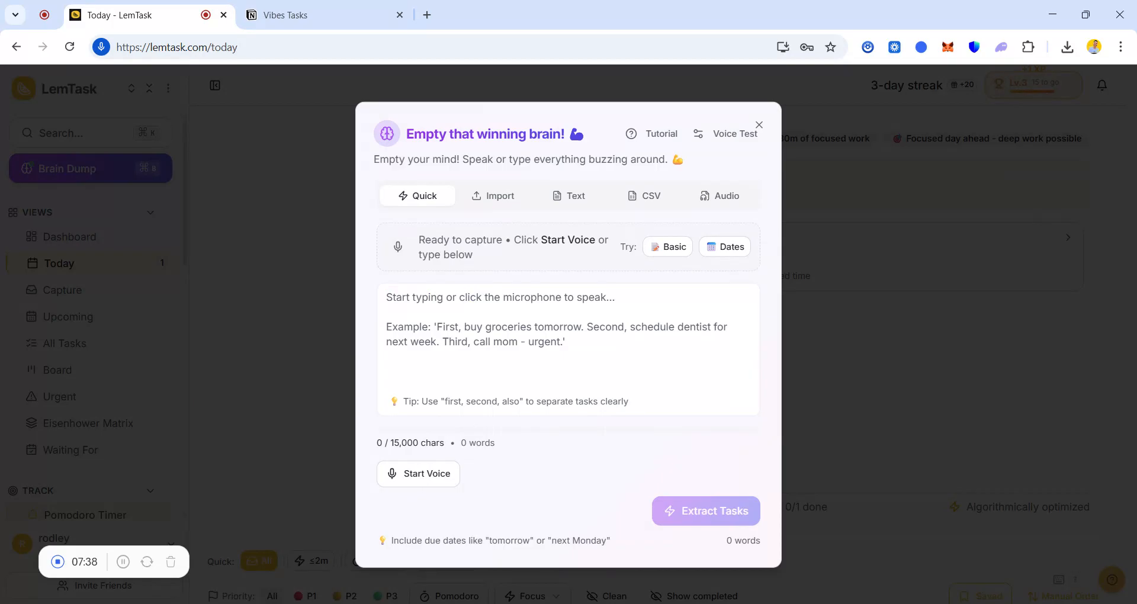
Dictate "working today" by voice in the Brain Dump and extract the task from it.
{"action": "left_click", "coordinate": [424, 485]}
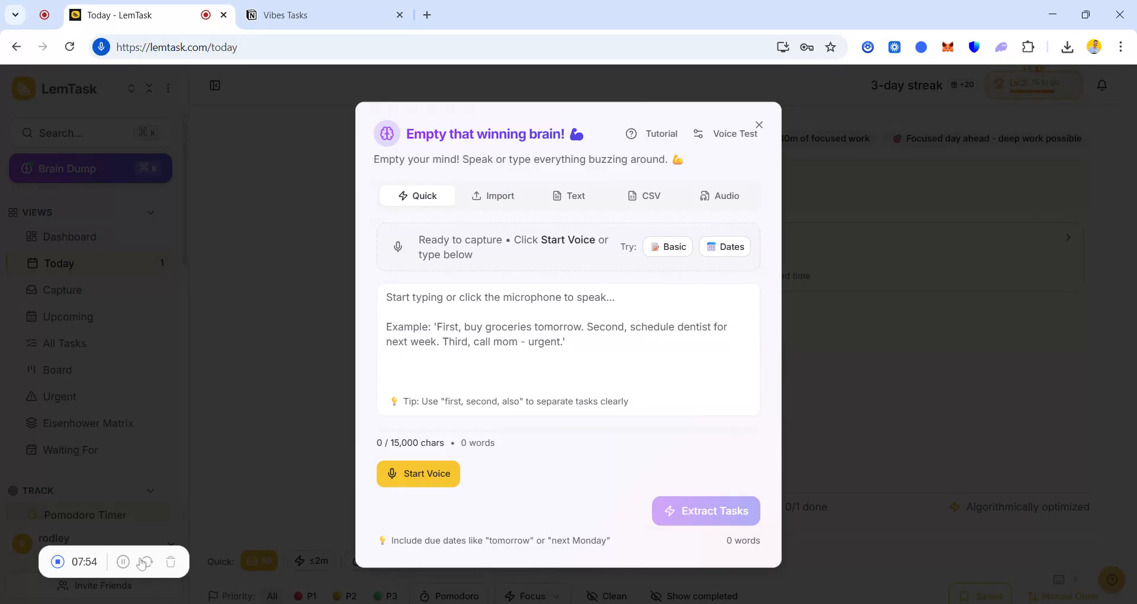
{"action": "left_click", "coordinate": [123, 563]}
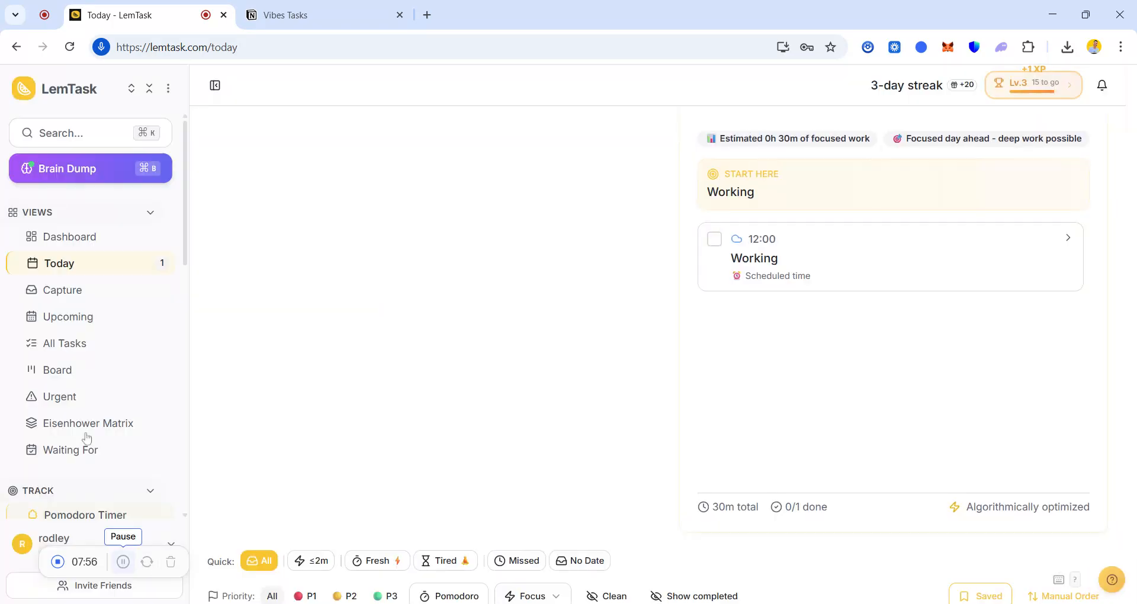
{"action": "left_click", "coordinate": [71, 177]}
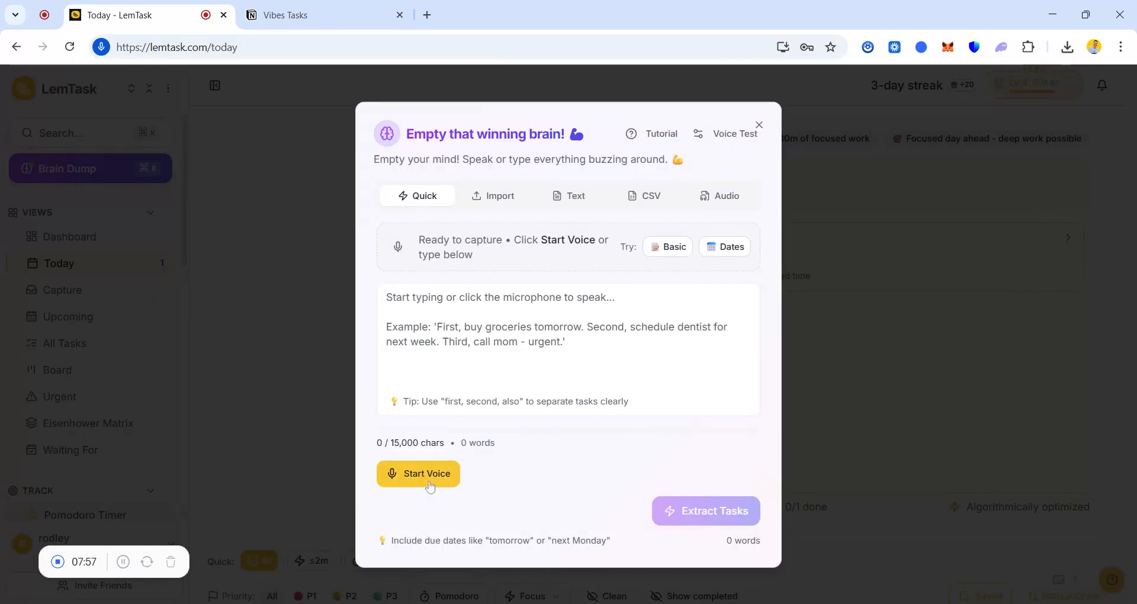
{"action": "left_click", "coordinate": [422, 473]}
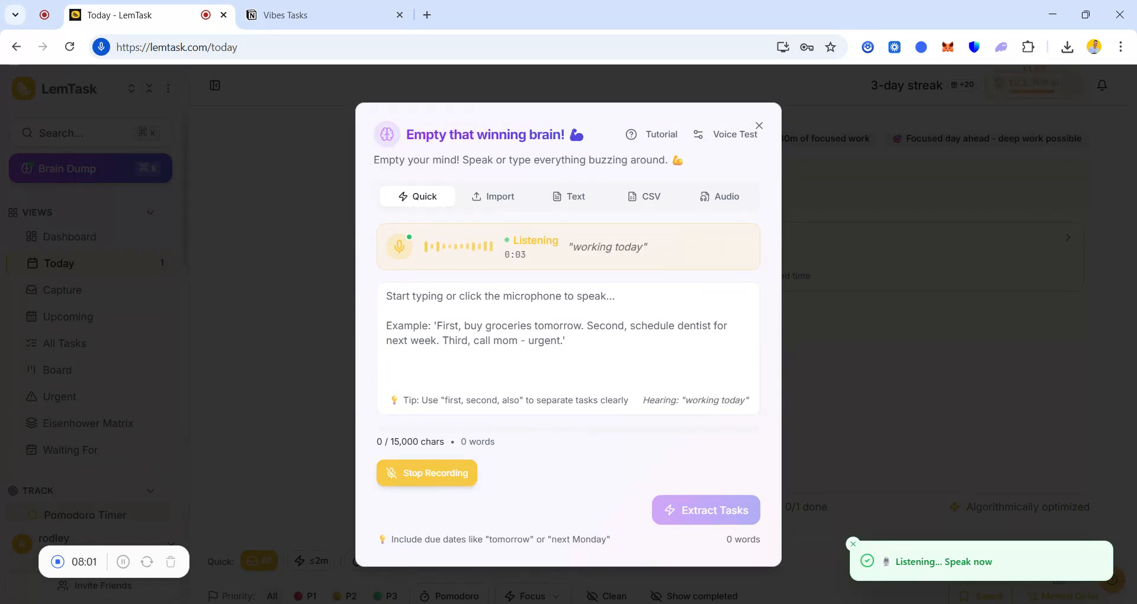
{"action": "left_click", "coordinate": [426, 476]}
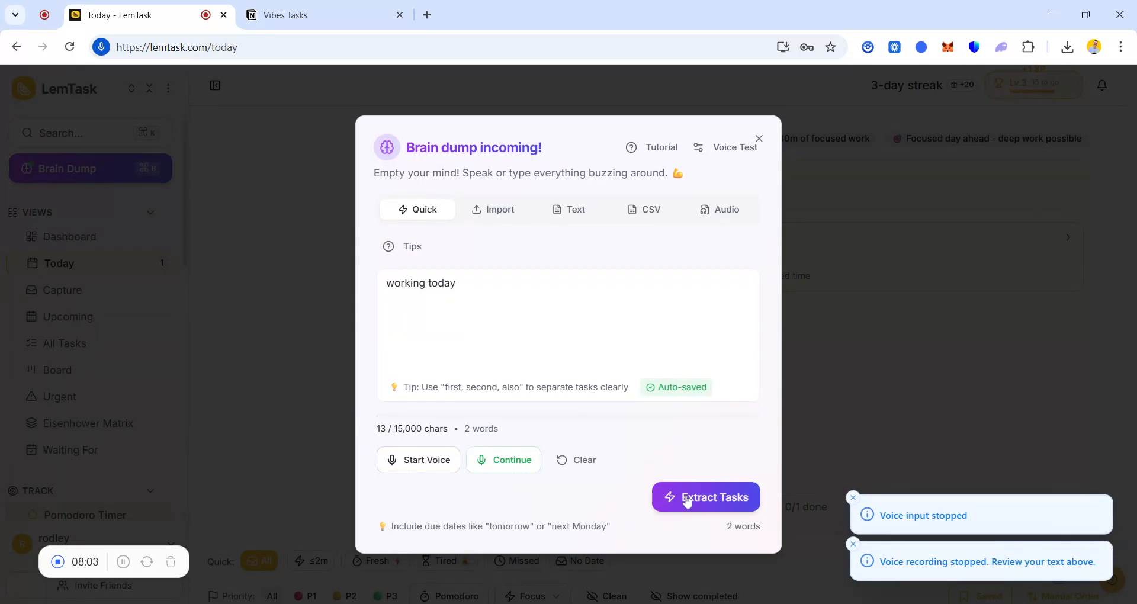
{"action": "left_click", "coordinate": [686, 498]}
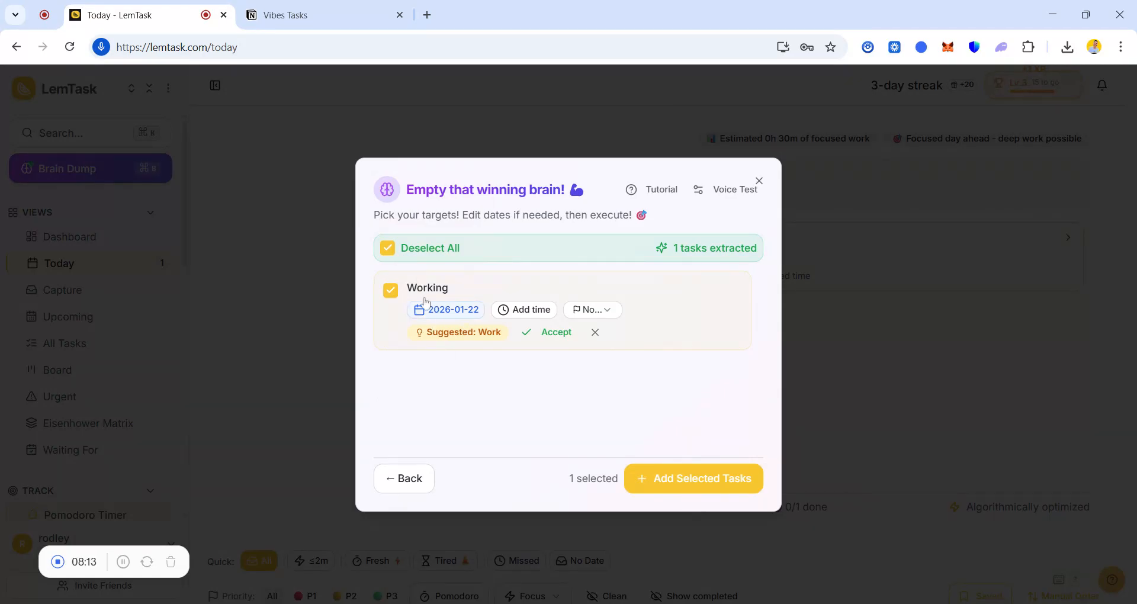
Set the extracted "Working" task's time to 17:00 and its priority to Medium.
{"action": "left_click", "coordinate": [529, 312]}
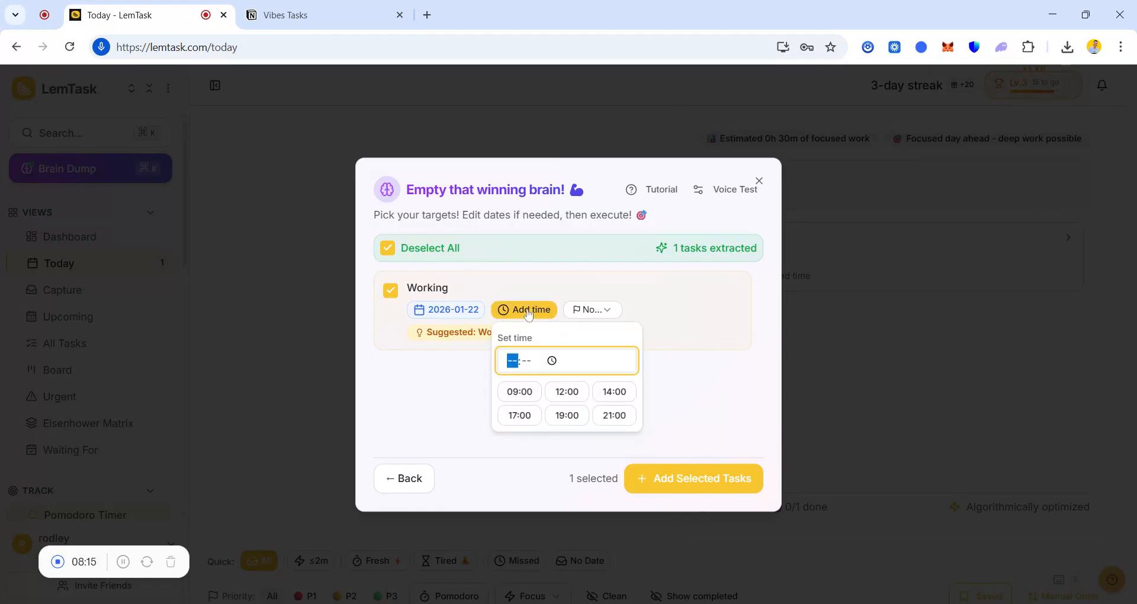
{"action": "left_click", "coordinate": [609, 398]}
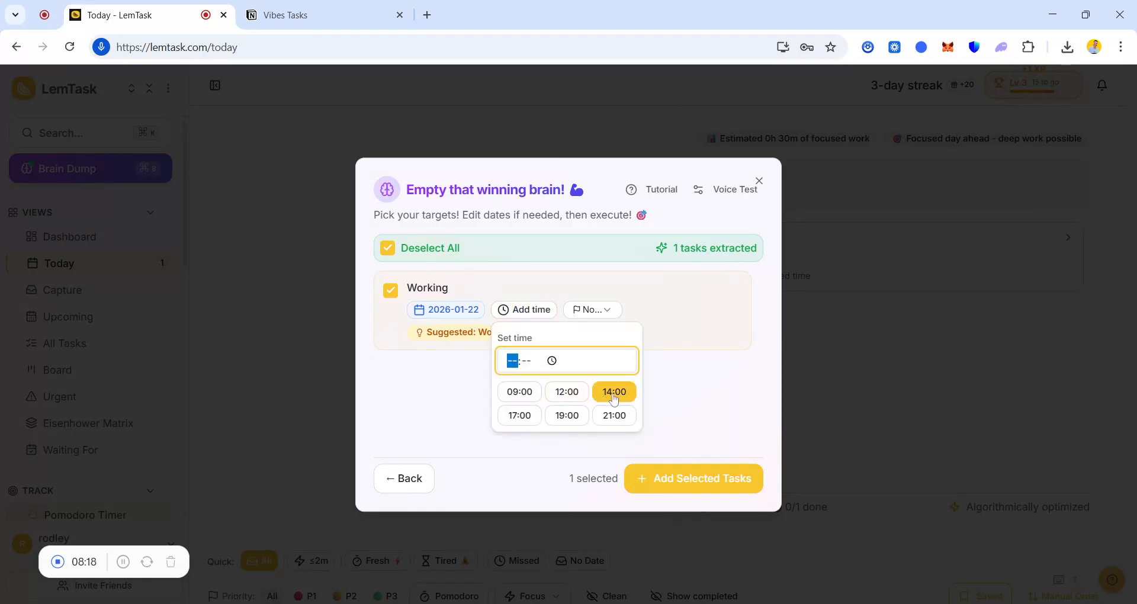
{"action": "left_click", "coordinate": [527, 411]}
{"action": "left_click", "coordinate": [567, 310]}
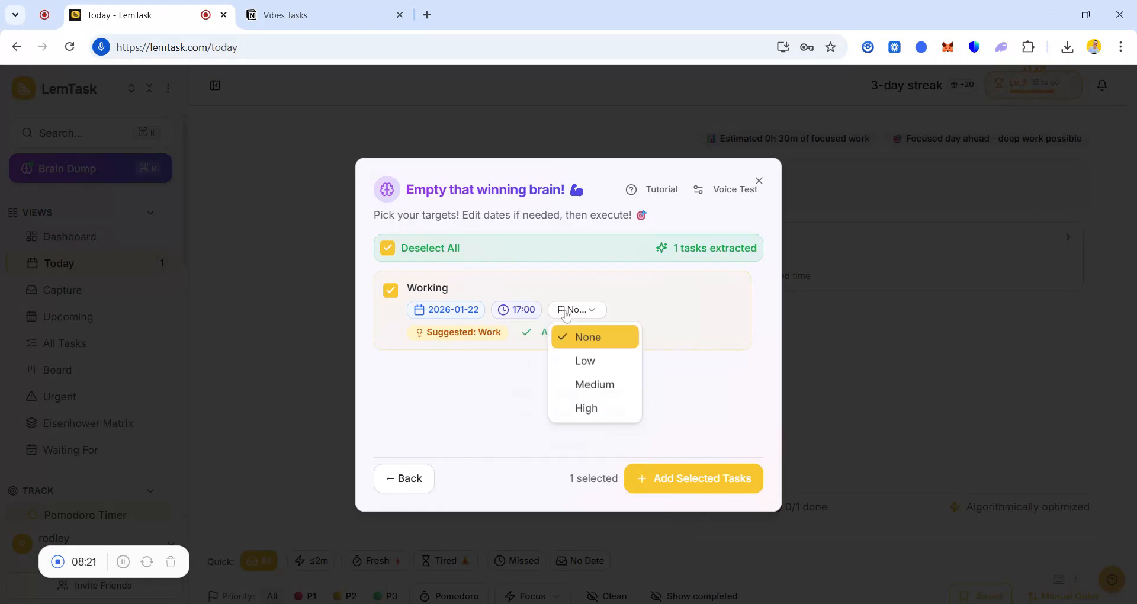
{"action": "left_click", "coordinate": [589, 391]}
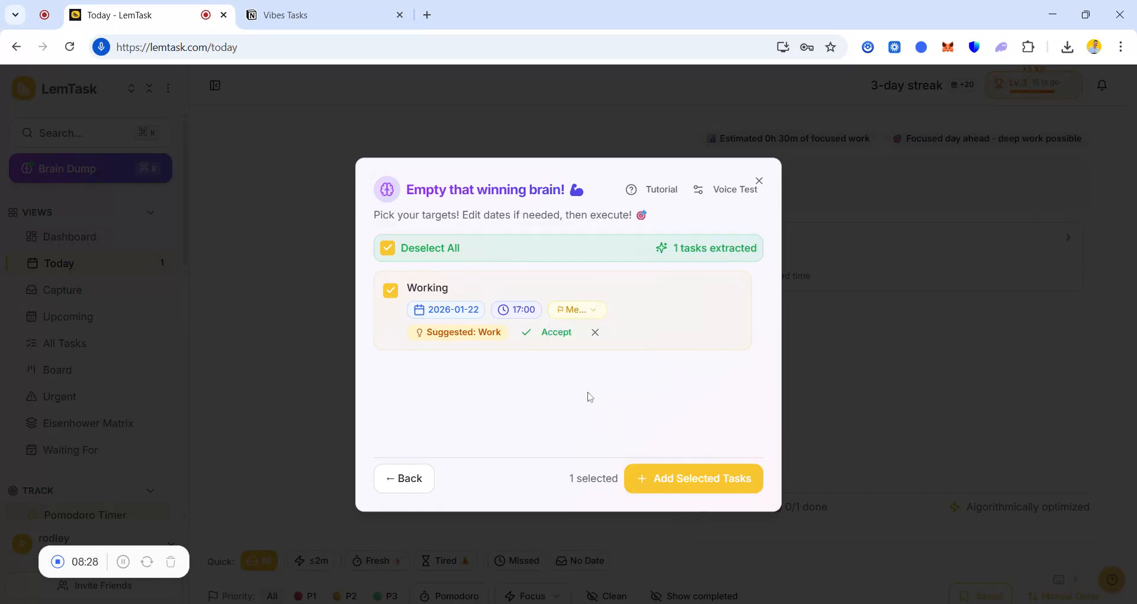
Accept the suggested Work label for the "Working" task, add it to the tasks and close the Brain Dump.
{"action": "left_click", "coordinate": [546, 337]}
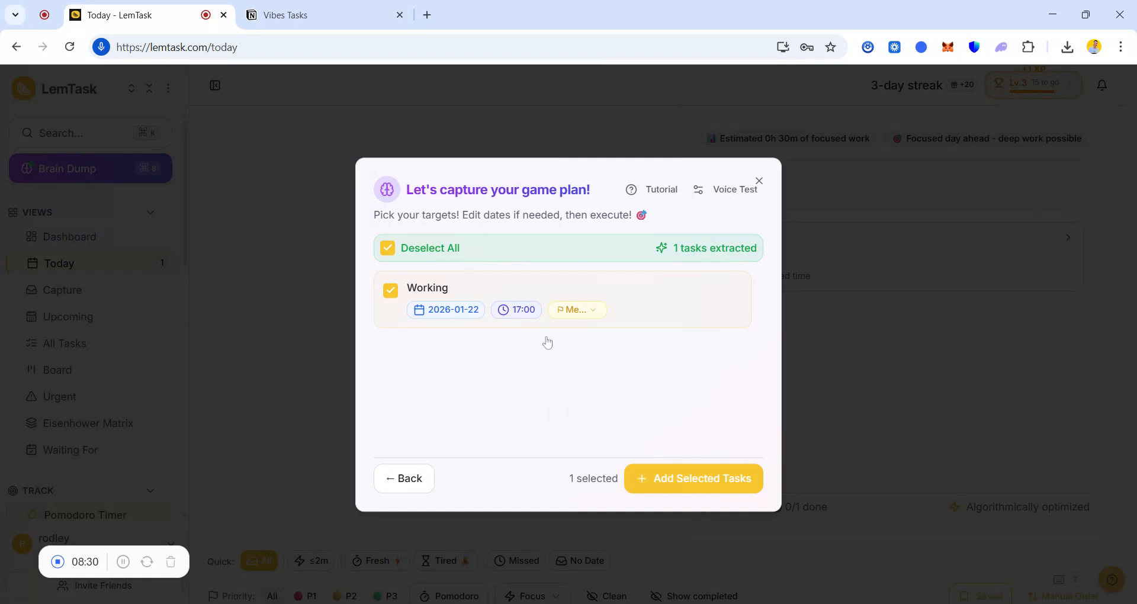
{"action": "left_click", "coordinate": [670, 480]}
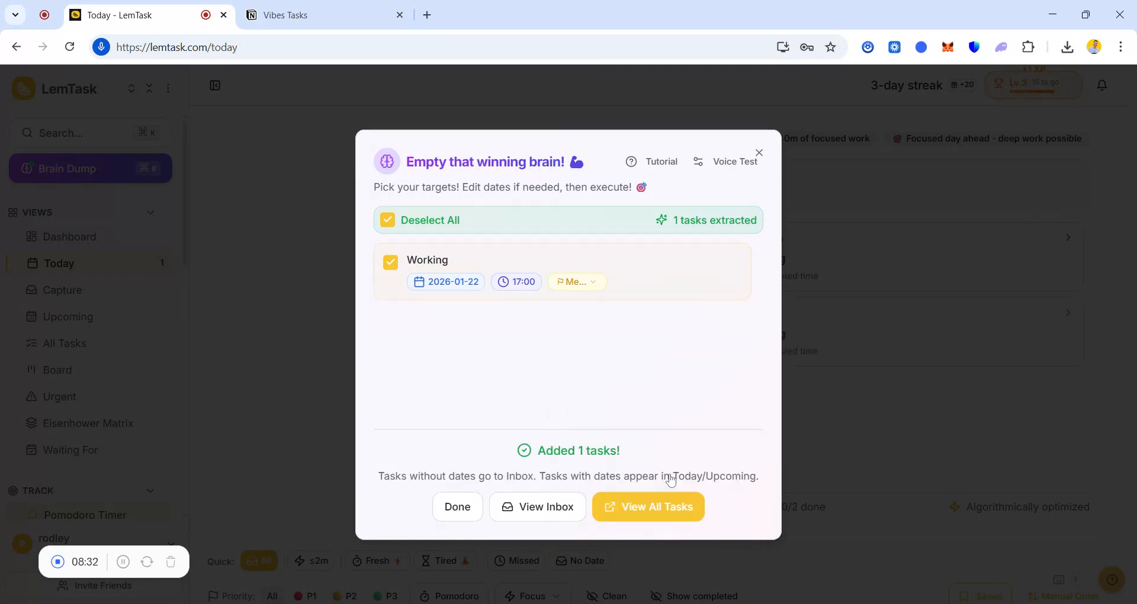
{"action": "left_click", "coordinate": [759, 154]}
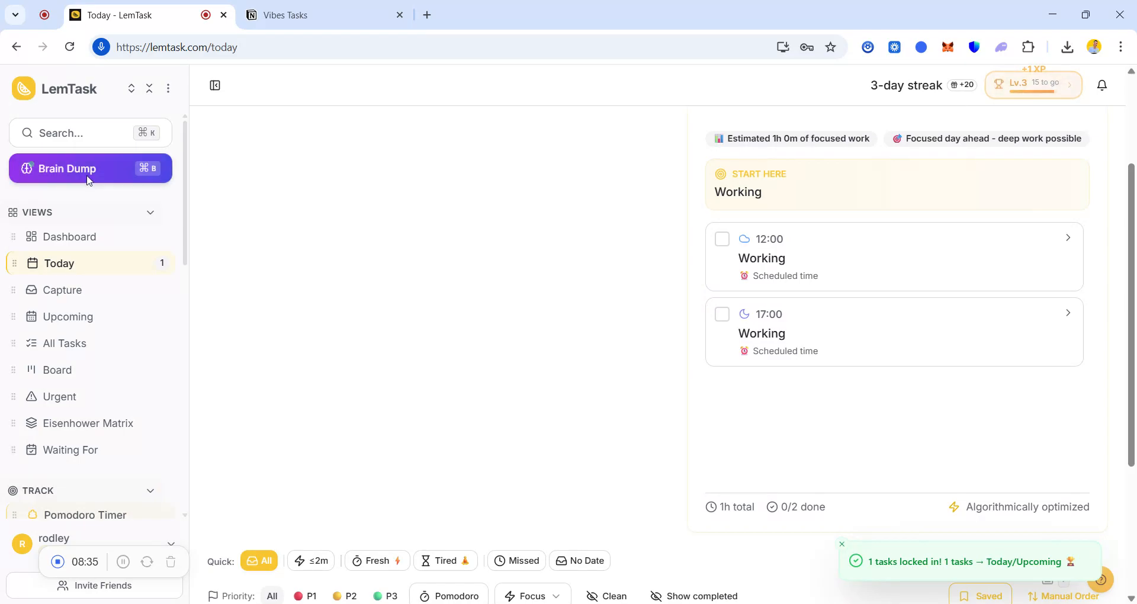
Dictate a CEO meeting for today in a new Brain Dump, correct the text to "have a meeting to my CEO today" and extract the task.
{"action": "left_click", "coordinate": [122, 167]}
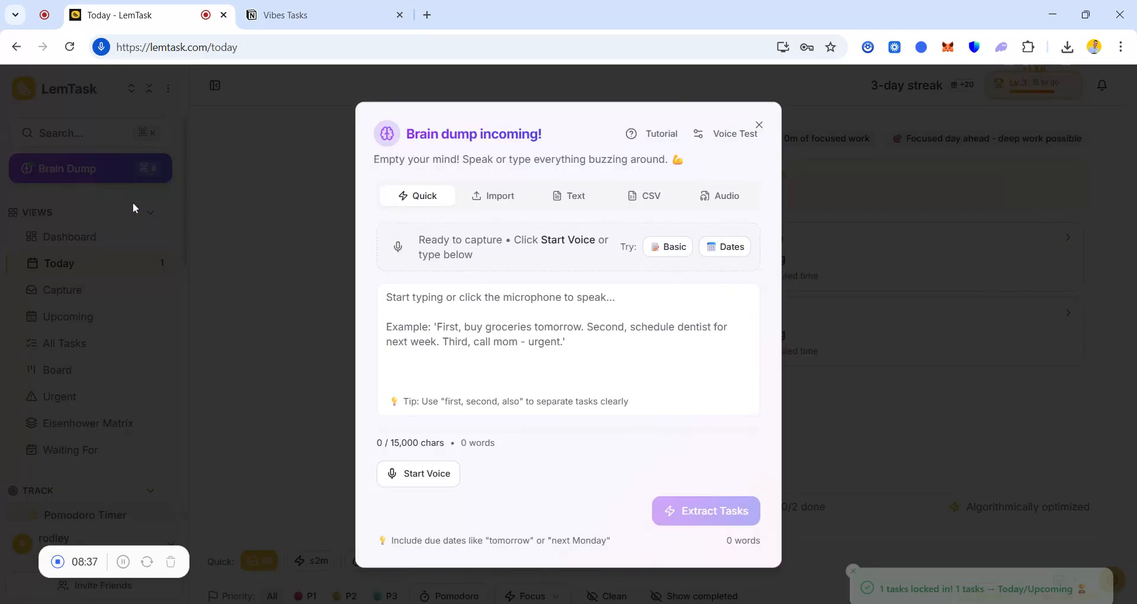
{"action": "left_click", "coordinate": [417, 486]}
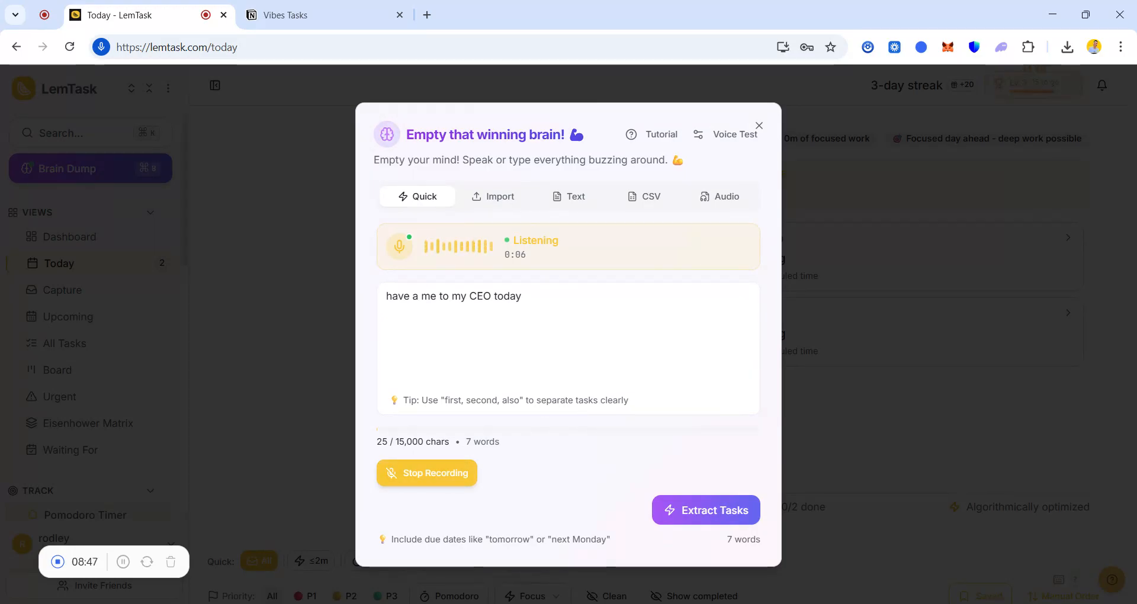
{"action": "left_click", "coordinate": [436, 296]}
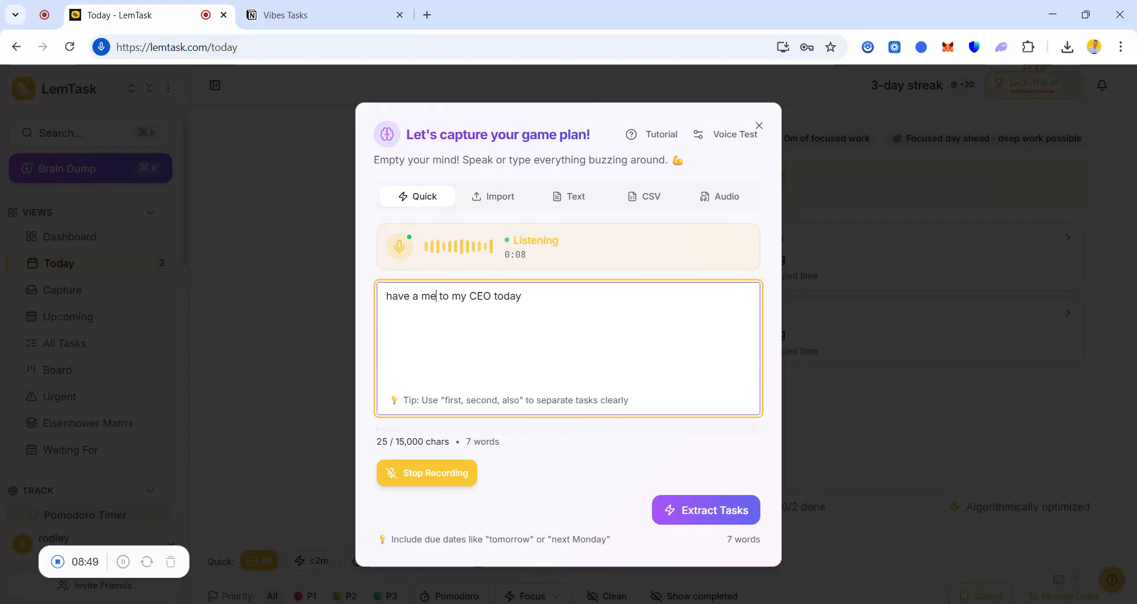
{"action": "type", "text": "ee"}
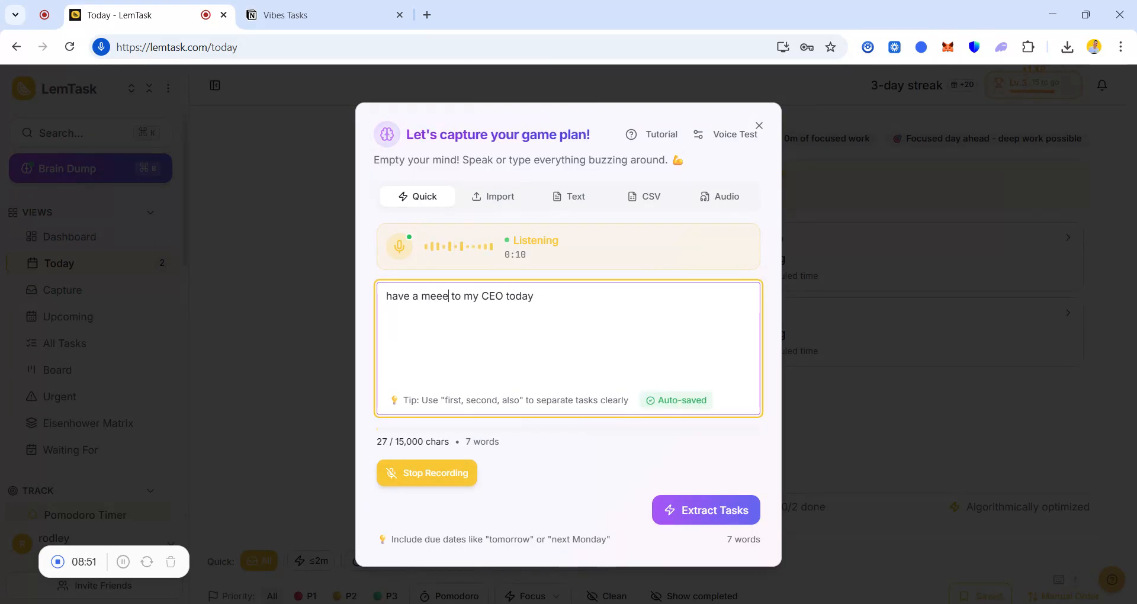
{"action": "key", "text": "BackSpace"}
{"action": "type", "text": "ting"}
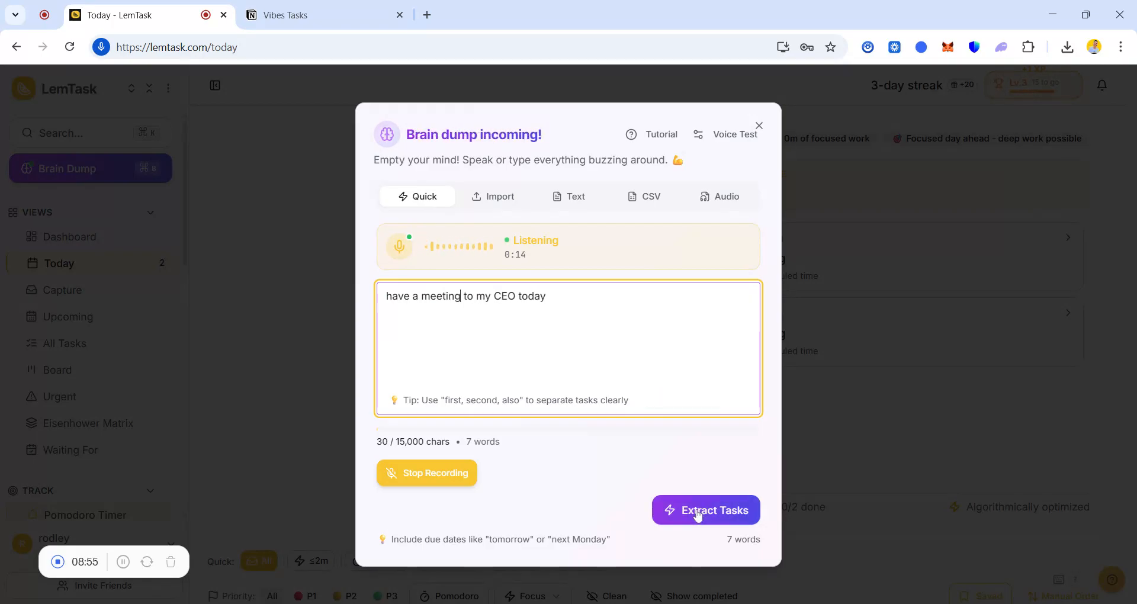
{"action": "left_click", "coordinate": [697, 513]}
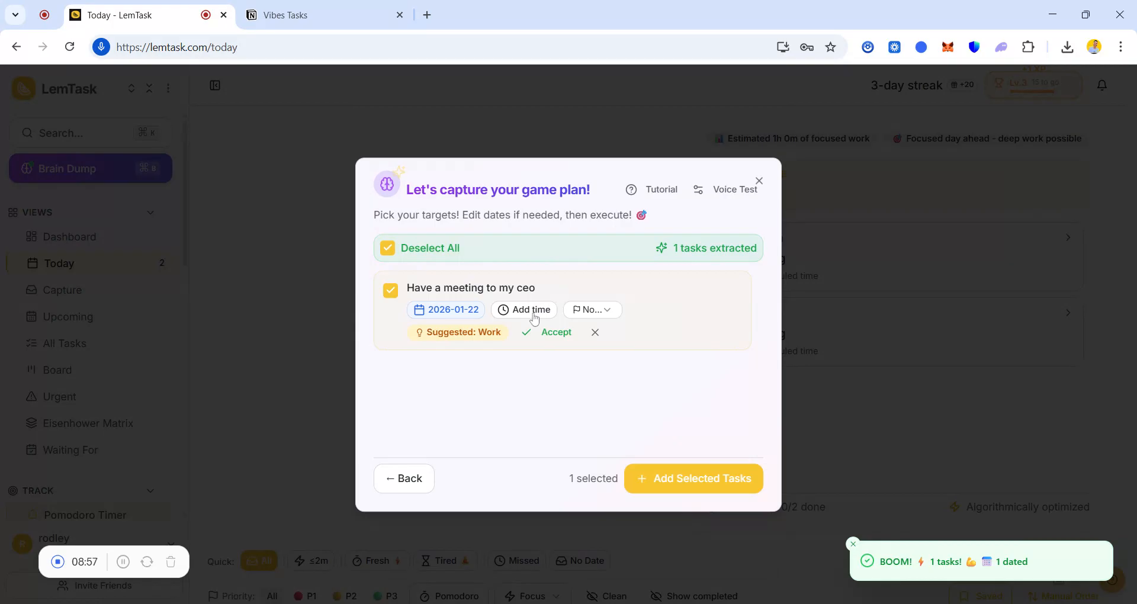
Set the time of the extracted "Have a meeting to my ceo" task to 15:30.
{"action": "left_click", "coordinate": [533, 316]}
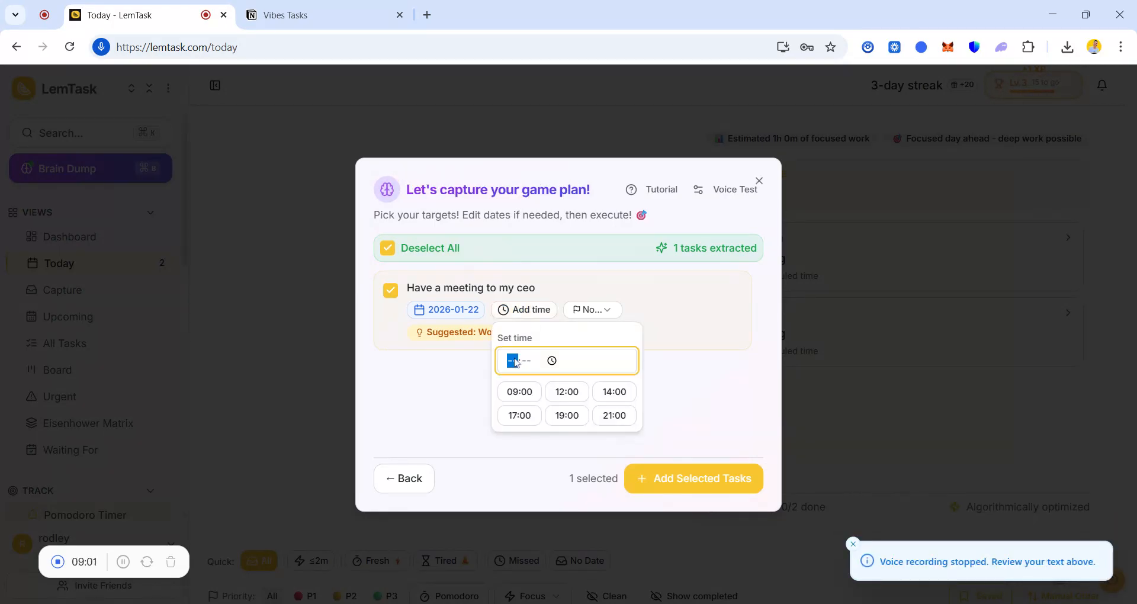
{"action": "type", "text": "15:"}
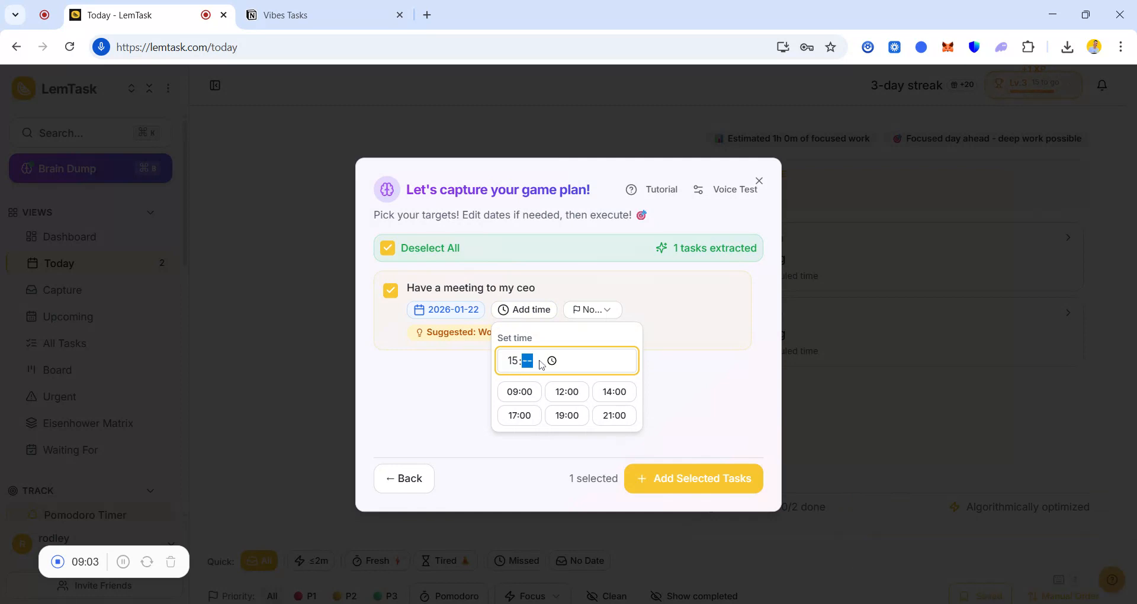
{"action": "type", "text": "30"}
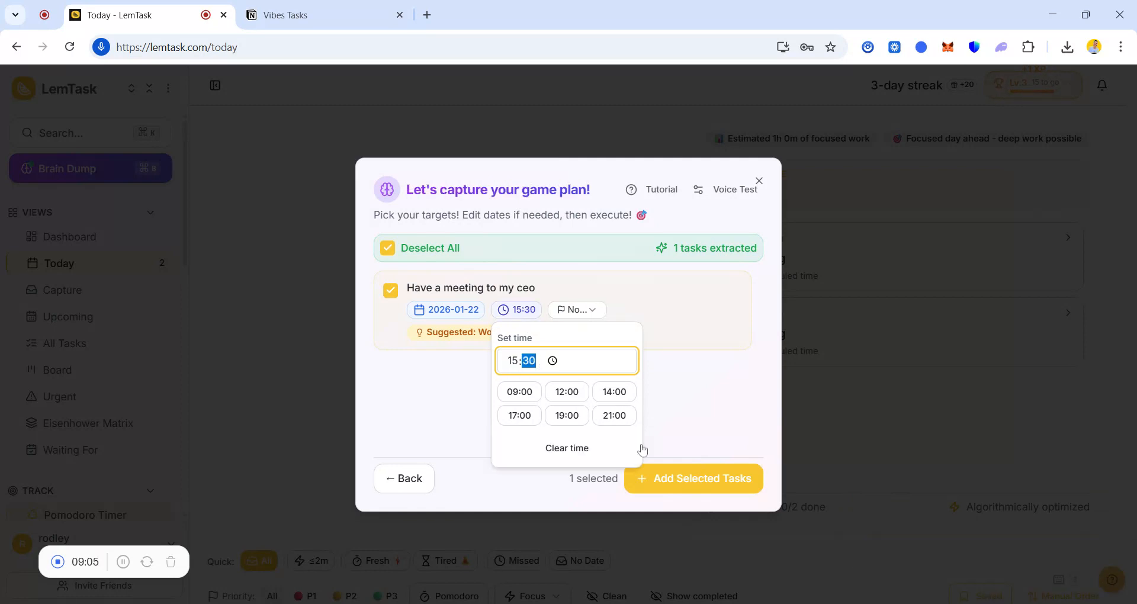
{"action": "left_click", "coordinate": [688, 391]}
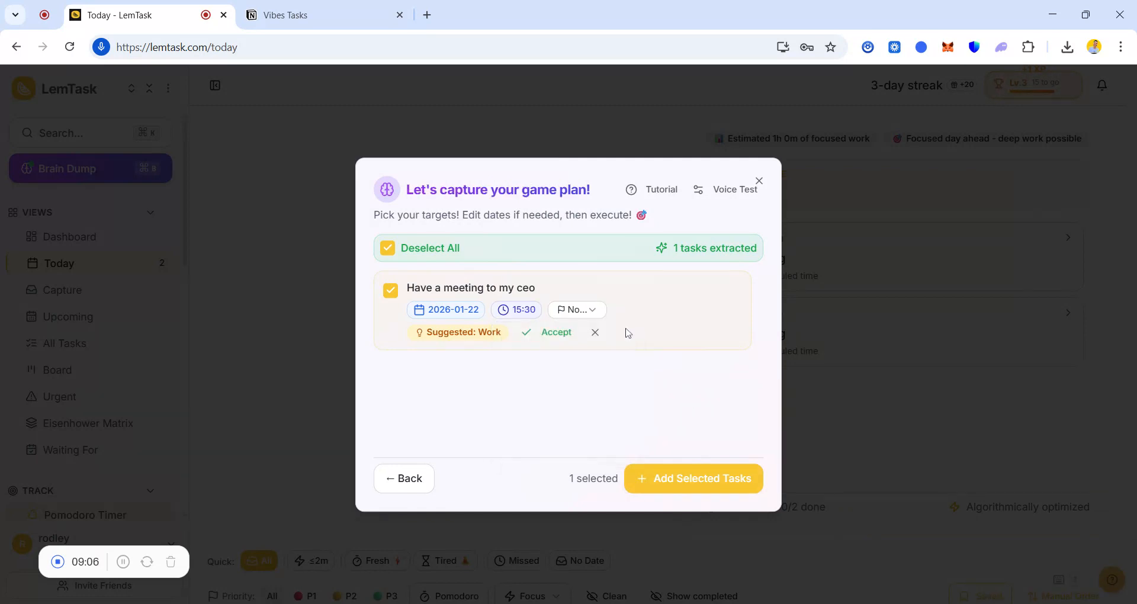
Give the CEO meeting task High priority, add it to the tasks and close the Brain Dump.
{"action": "left_click", "coordinate": [573, 314]}
{"action": "left_click", "coordinate": [598, 409]}
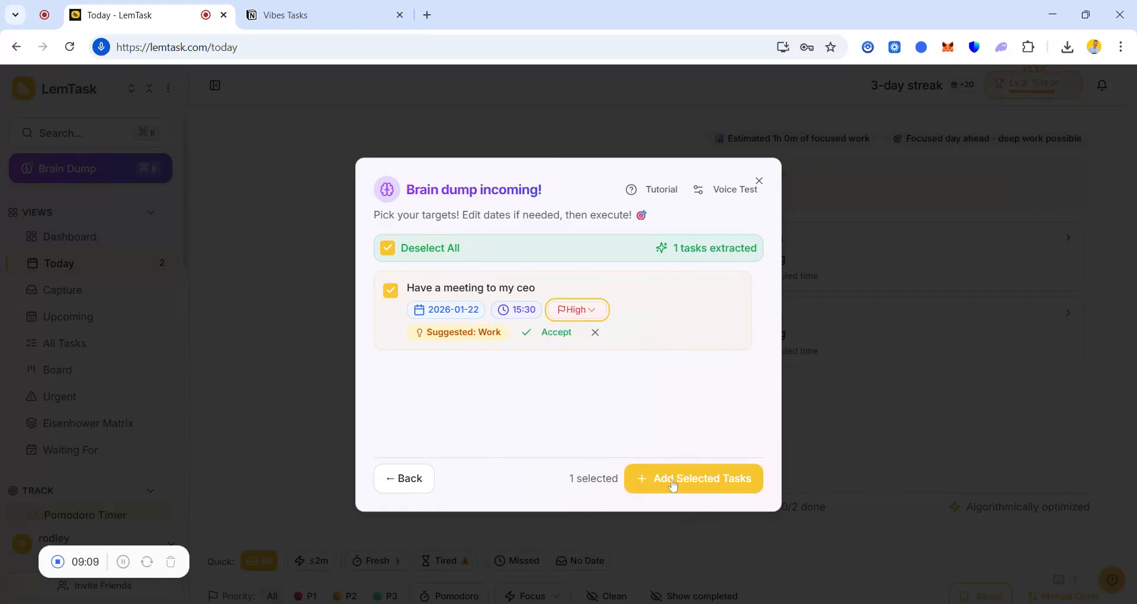
{"action": "left_click", "coordinate": [673, 484]}
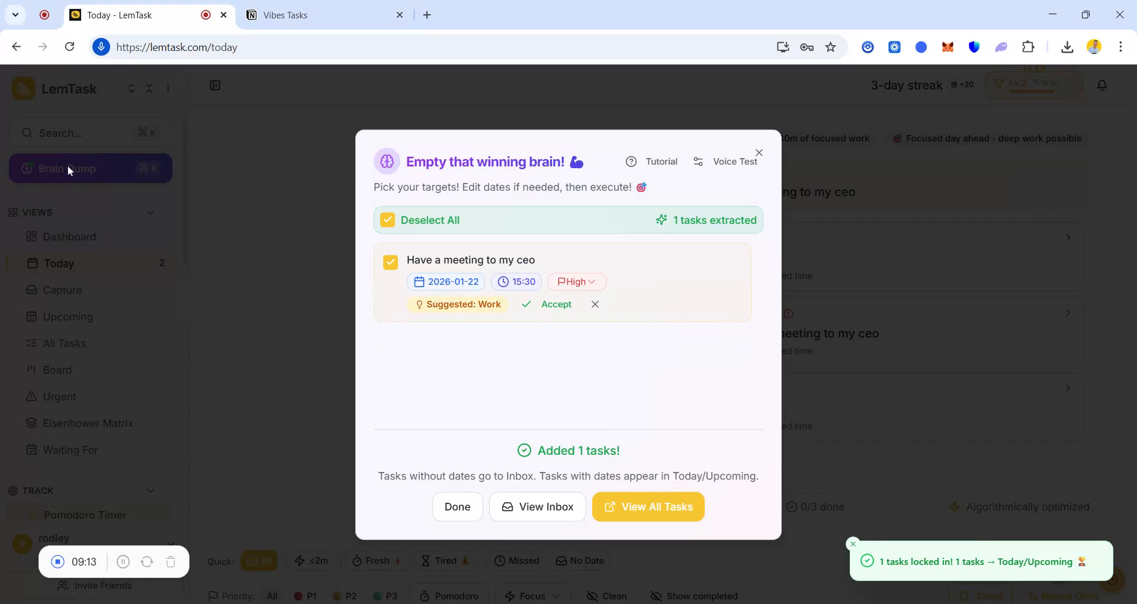
{"action": "left_click", "coordinate": [759, 152]}
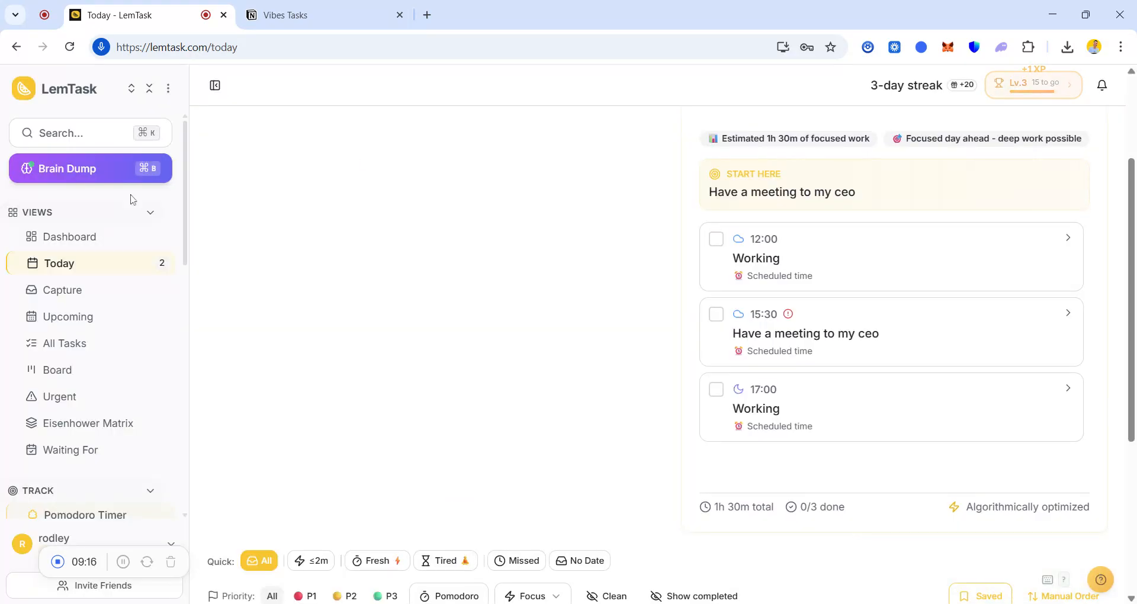
Dictate "working out in the gym today" by voice in a new Brain Dump and extract the task from it.
{"action": "left_click", "coordinate": [123, 175]}
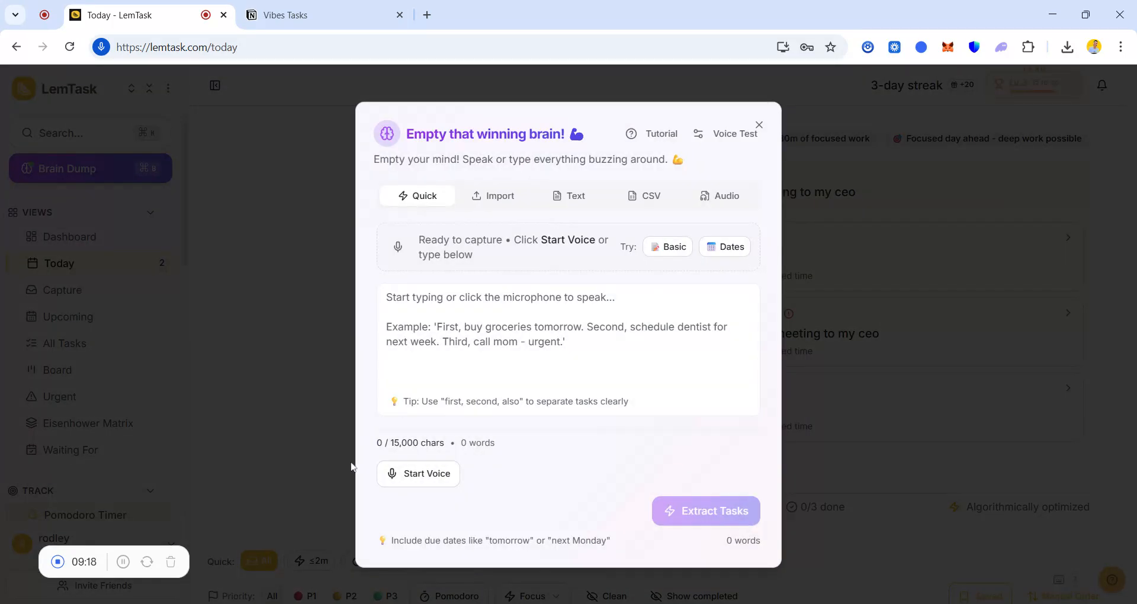
{"action": "left_click", "coordinate": [420, 476]}
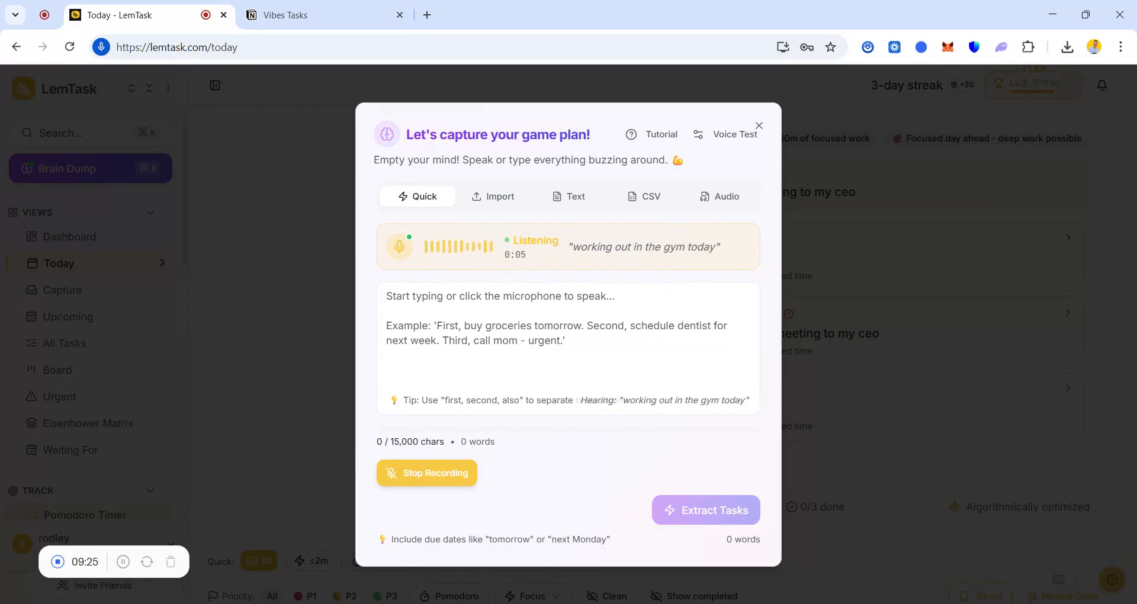
{"action": "left_click", "coordinate": [421, 474]}
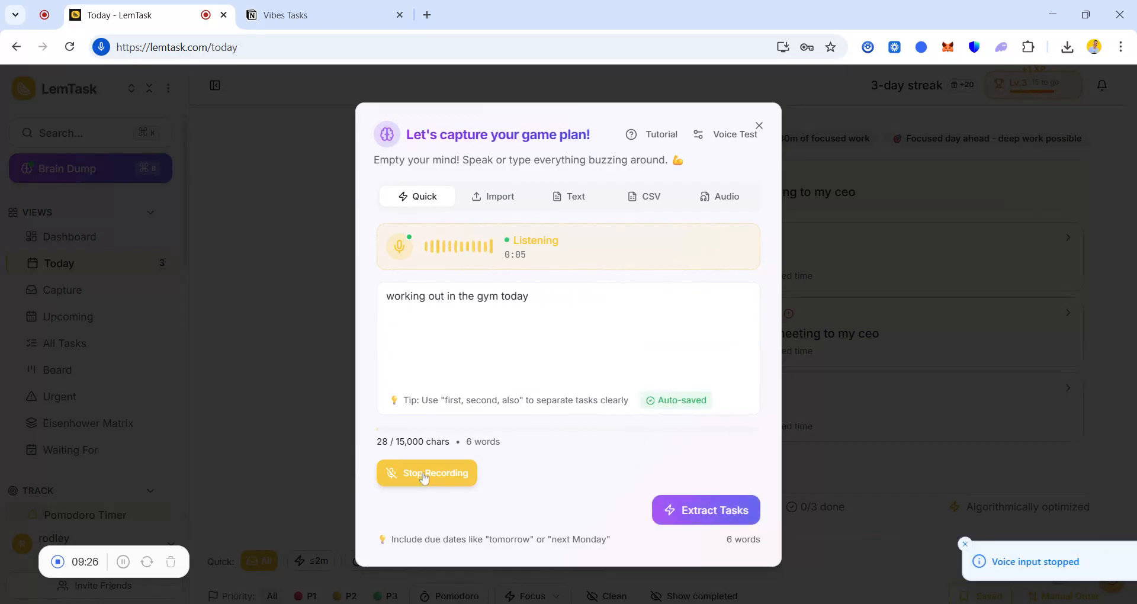
{"action": "left_click", "coordinate": [671, 498]}
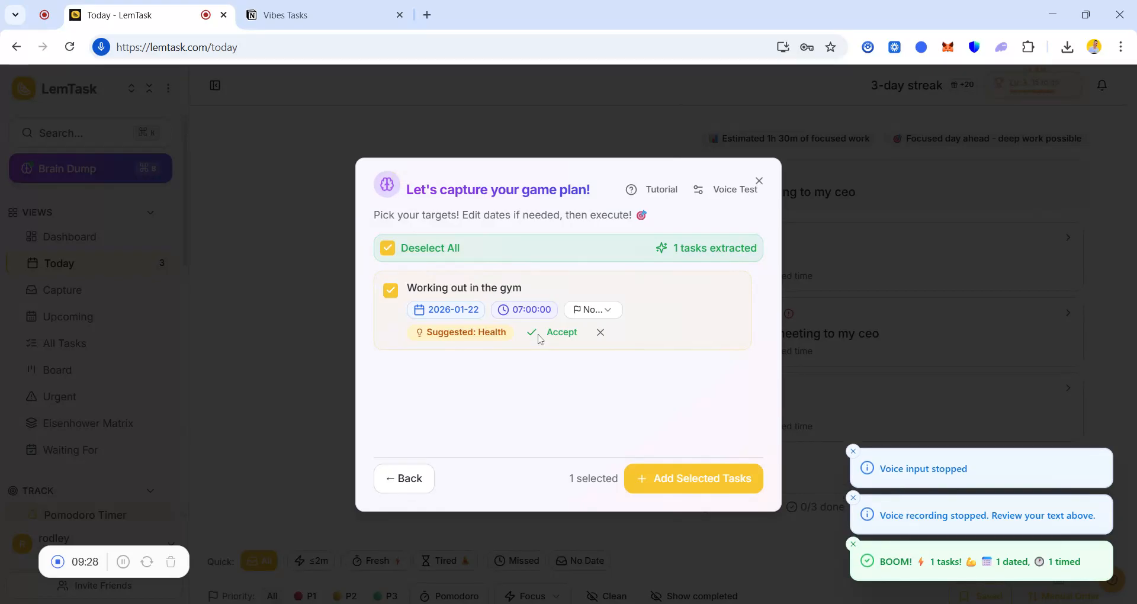
Set the "Working out in the gym" task's time to 19:00 and its priority to Medium.
{"action": "left_click", "coordinate": [539, 313]}
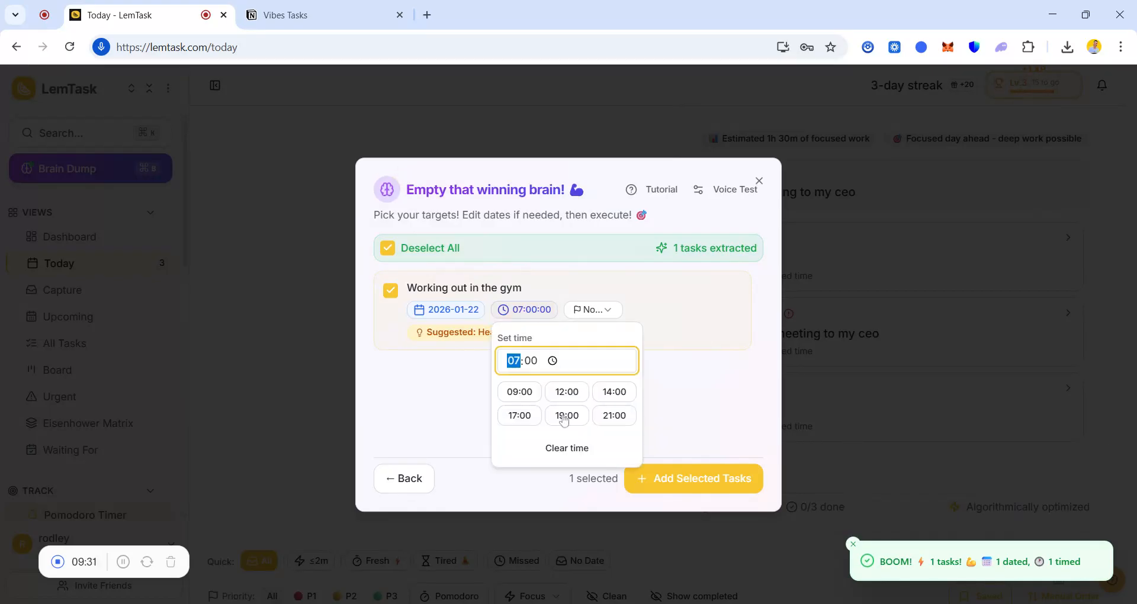
{"action": "left_click", "coordinate": [567, 415]}
{"action": "left_click", "coordinate": [594, 310]}
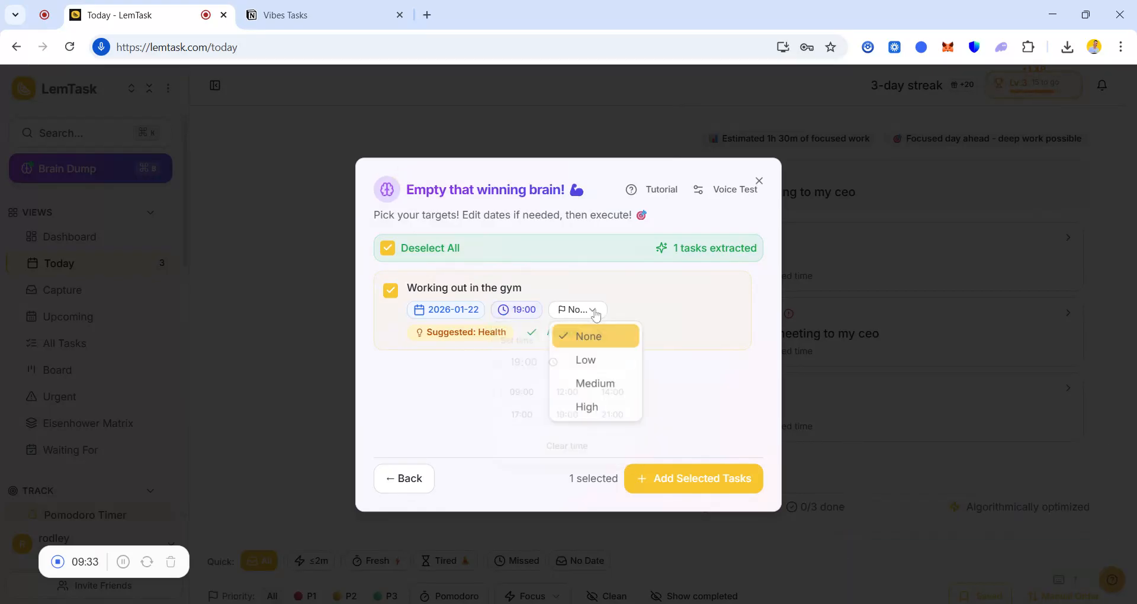
{"action": "left_click", "coordinate": [598, 392]}
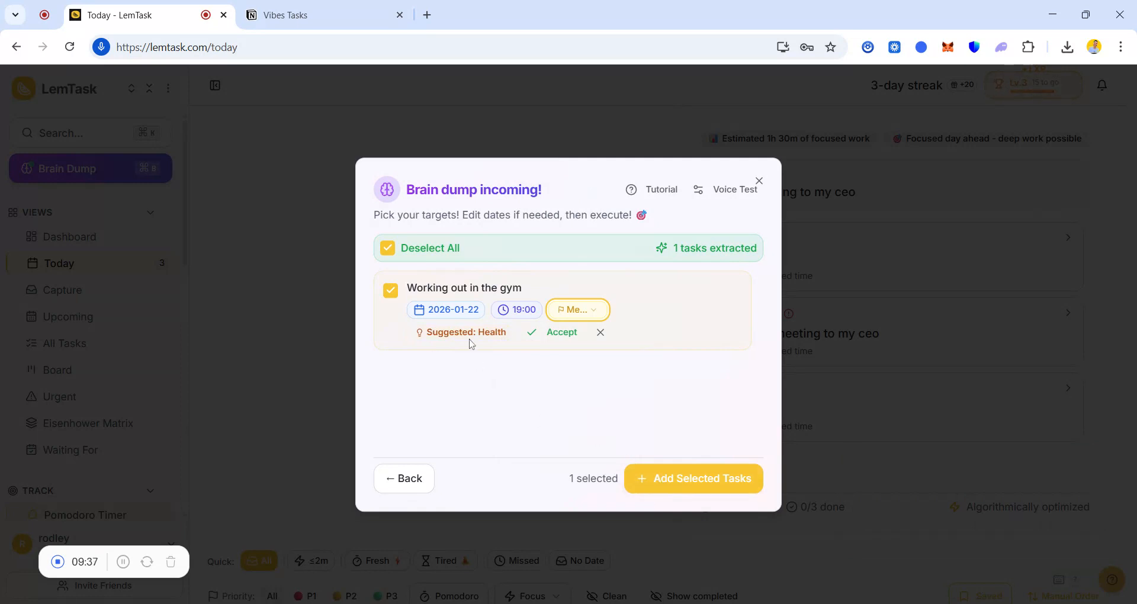
Accept the suggested Health label for the gym task, add it to the tasks and close the Brain Dump.
{"action": "left_click", "coordinate": [557, 336]}
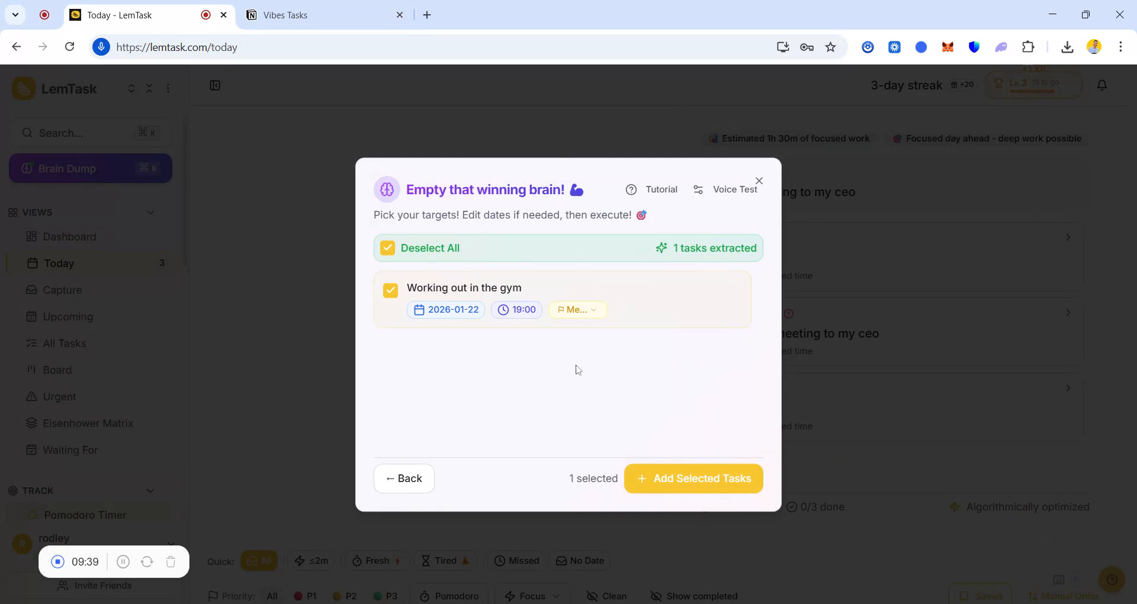
{"action": "left_click", "coordinate": [686, 489]}
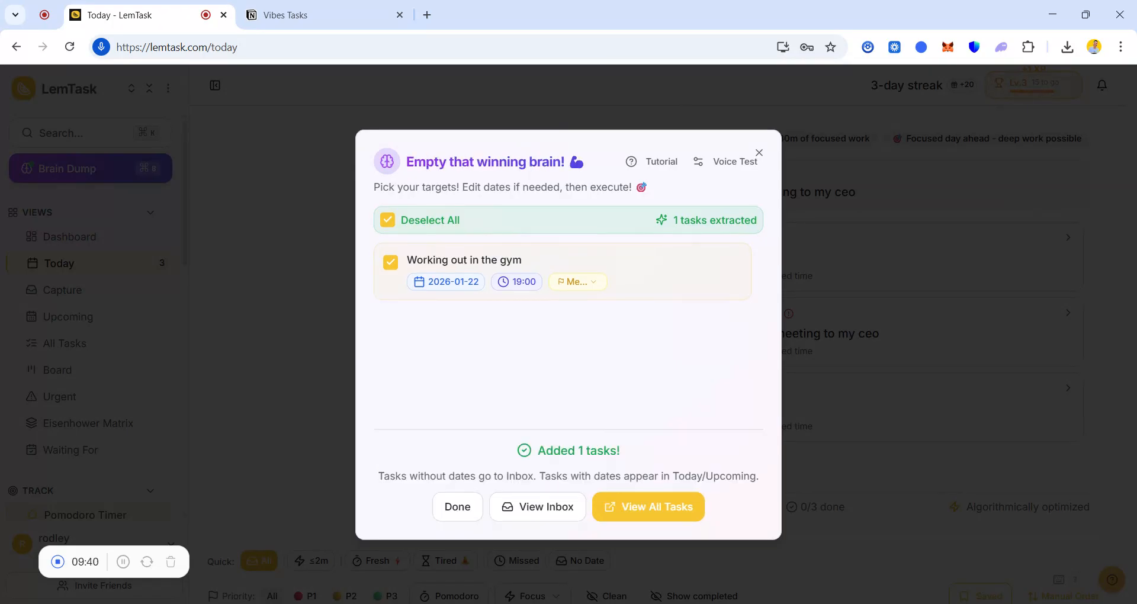
{"action": "left_click", "coordinate": [757, 154]}
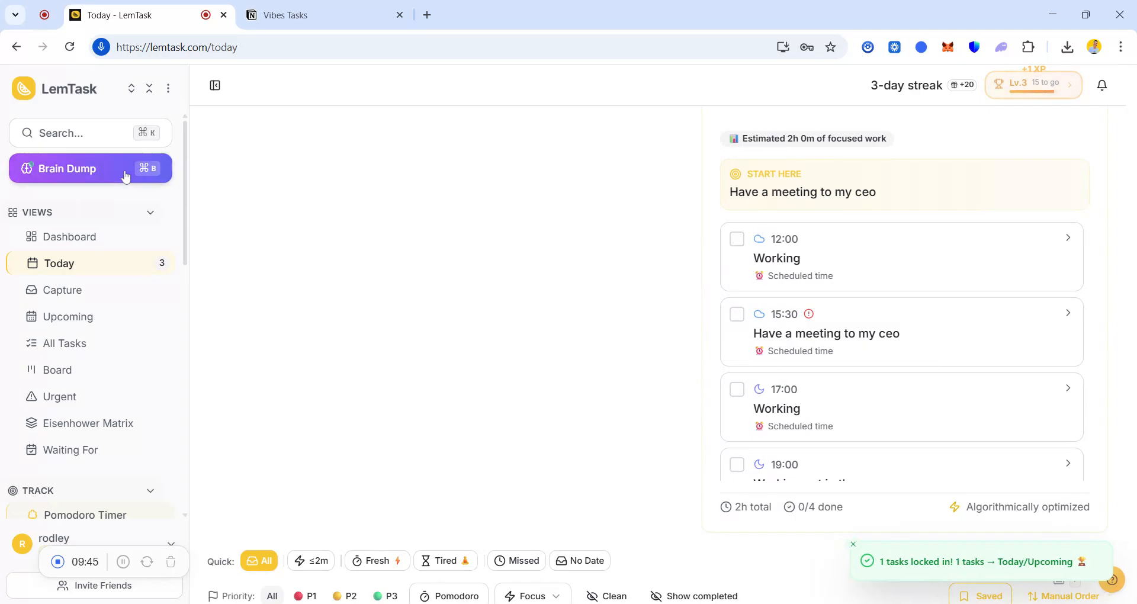
Dictate "reading a novel" by voice in a new Brain Dump and extract the task from it.
{"action": "left_click", "coordinate": [133, 176]}
{"action": "left_click", "coordinate": [420, 483]}
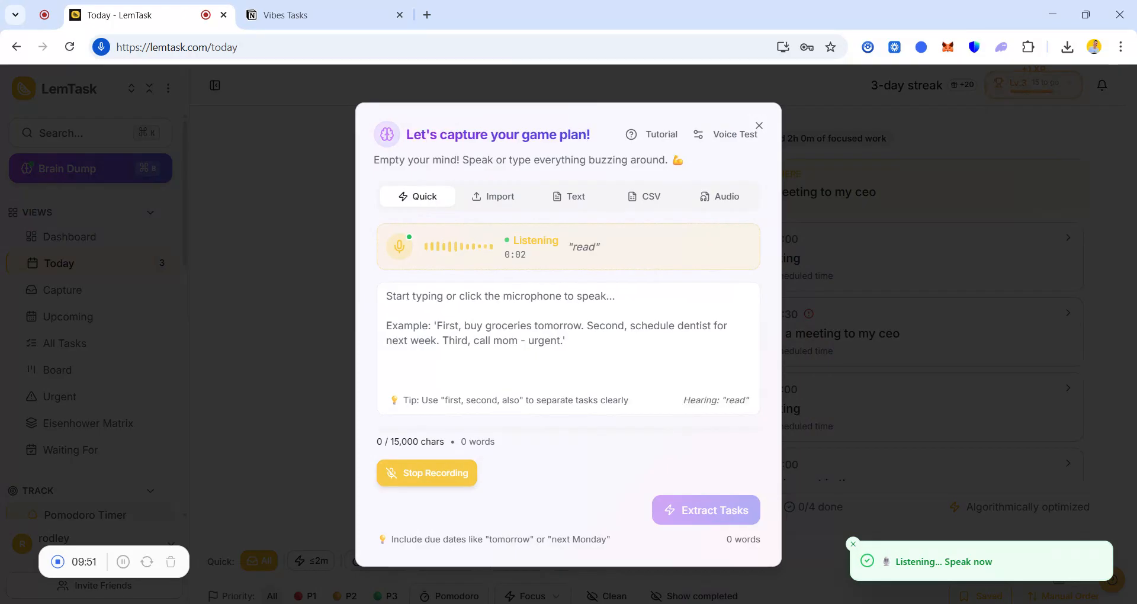
{"action": "left_click", "coordinate": [422, 481]}
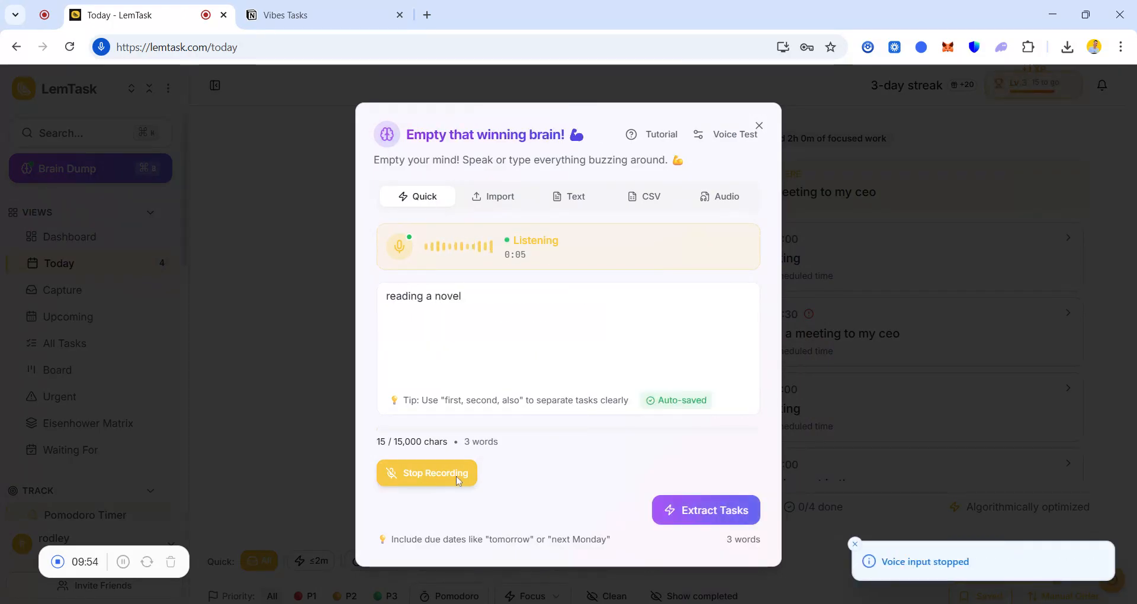
{"action": "left_click", "coordinate": [702, 500]}
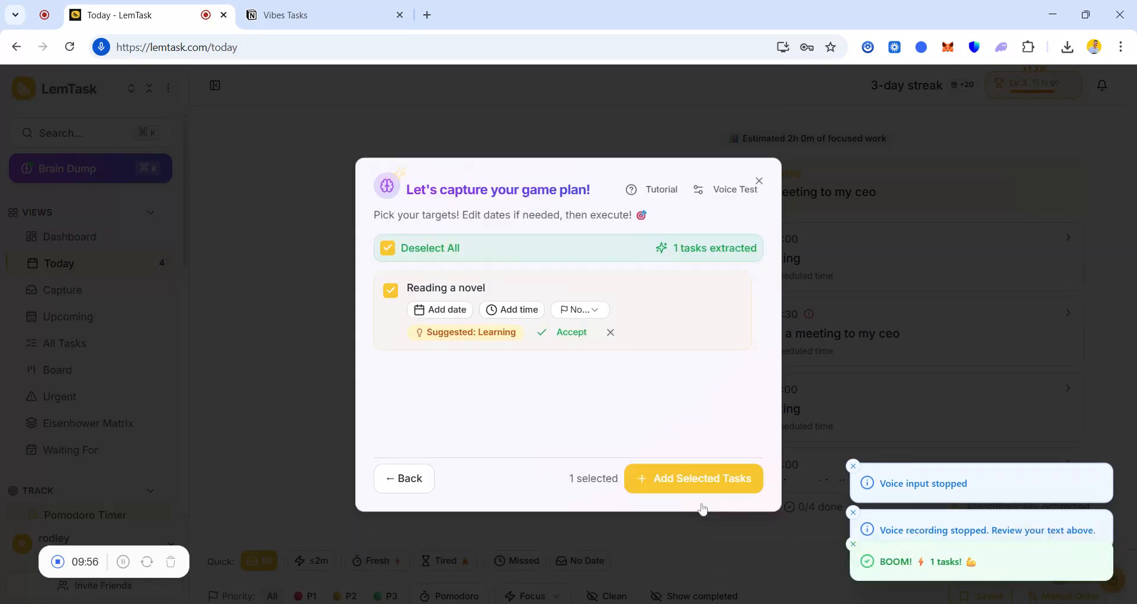
Set the "Reading a novel" task's date to 2026-01-22 and its time to 15:56.
{"action": "left_click", "coordinate": [453, 311]}
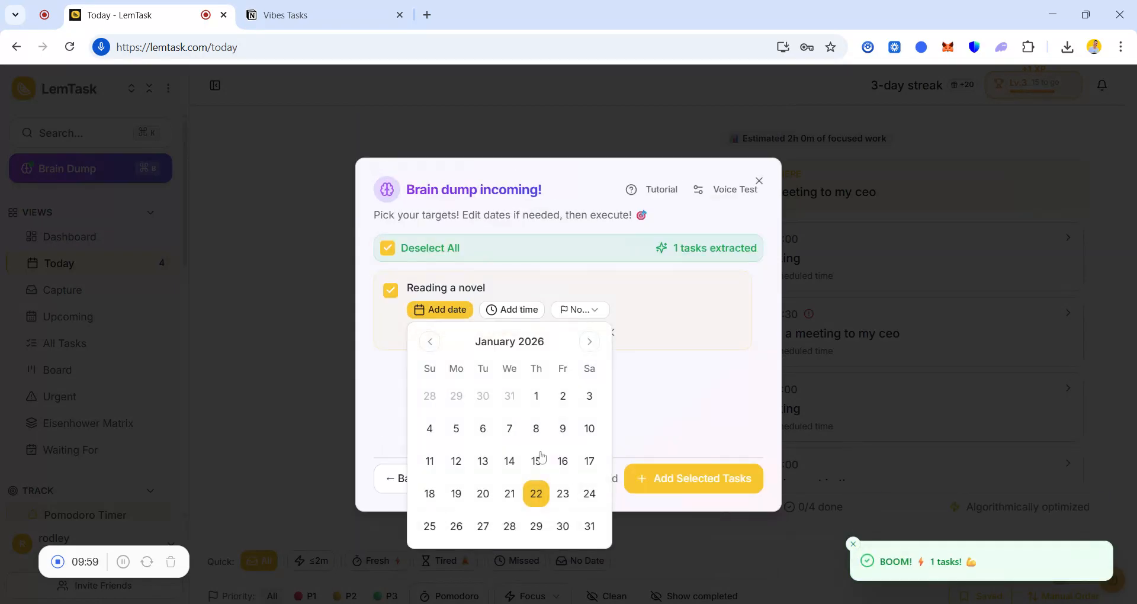
{"action": "left_click", "coordinate": [537, 498]}
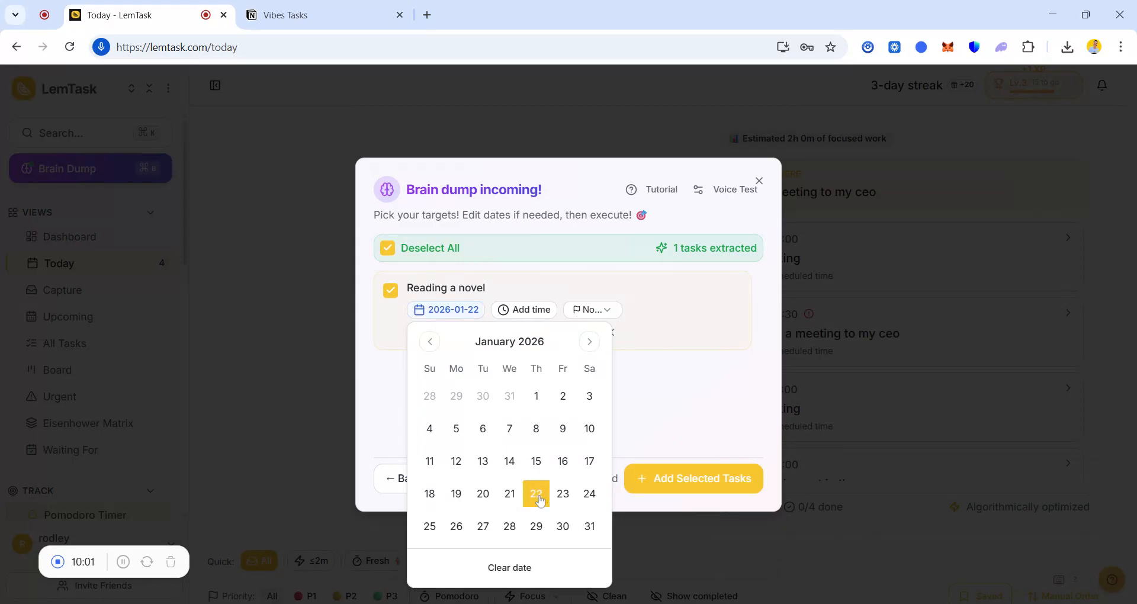
{"action": "left_click", "coordinate": [523, 311]}
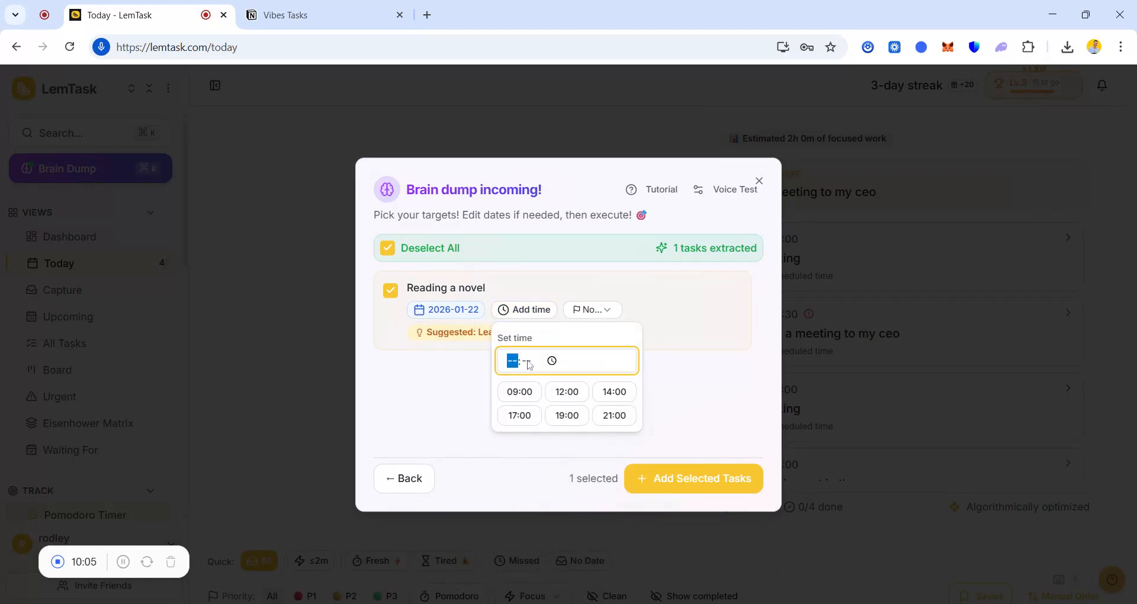
{"action": "type", "text": "15:"}
{"action": "type", "text": "56"}
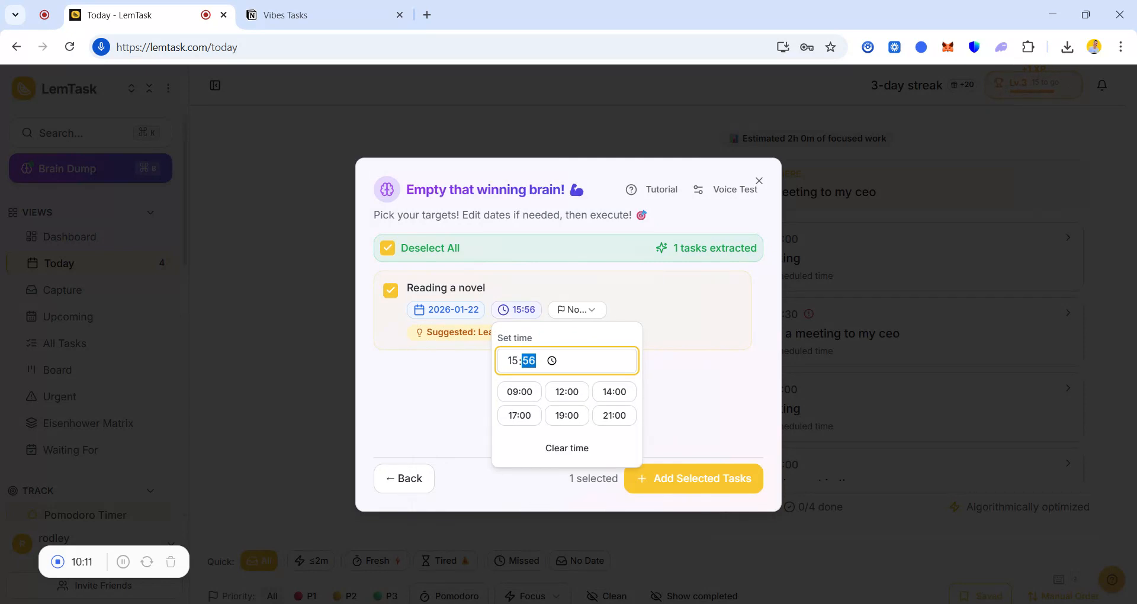
Give the "Reading a novel" task Medium priority, add it to the tasks and close the Brain Dump.
{"action": "left_click", "coordinate": [594, 310]}
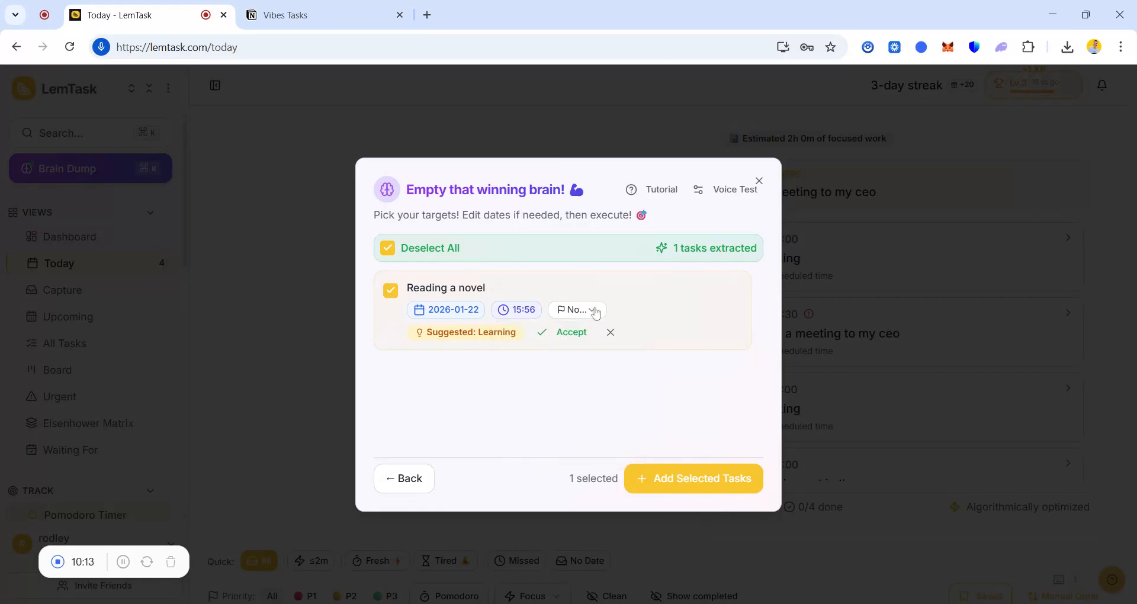
{"action": "left_click", "coordinate": [589, 310]}
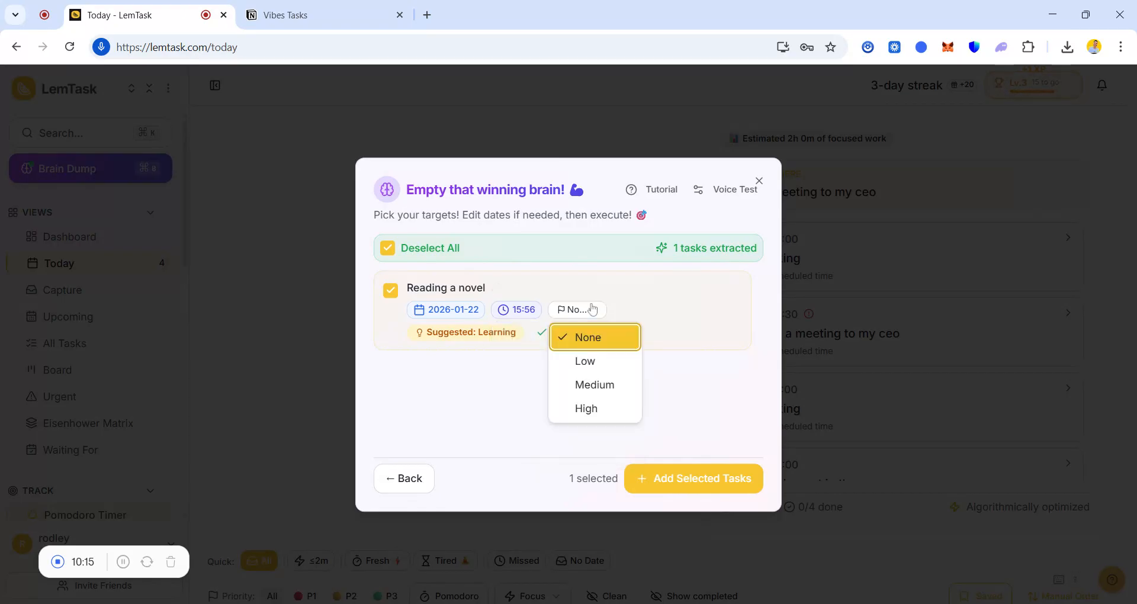
{"action": "left_click", "coordinate": [594, 385]}
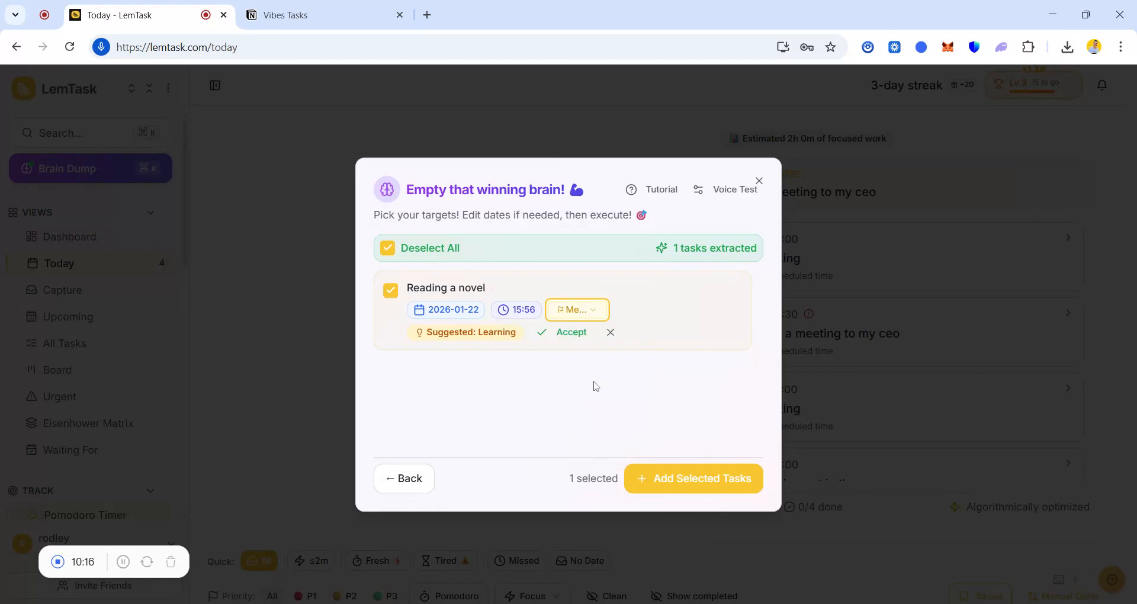
{"action": "left_click", "coordinate": [687, 479]}
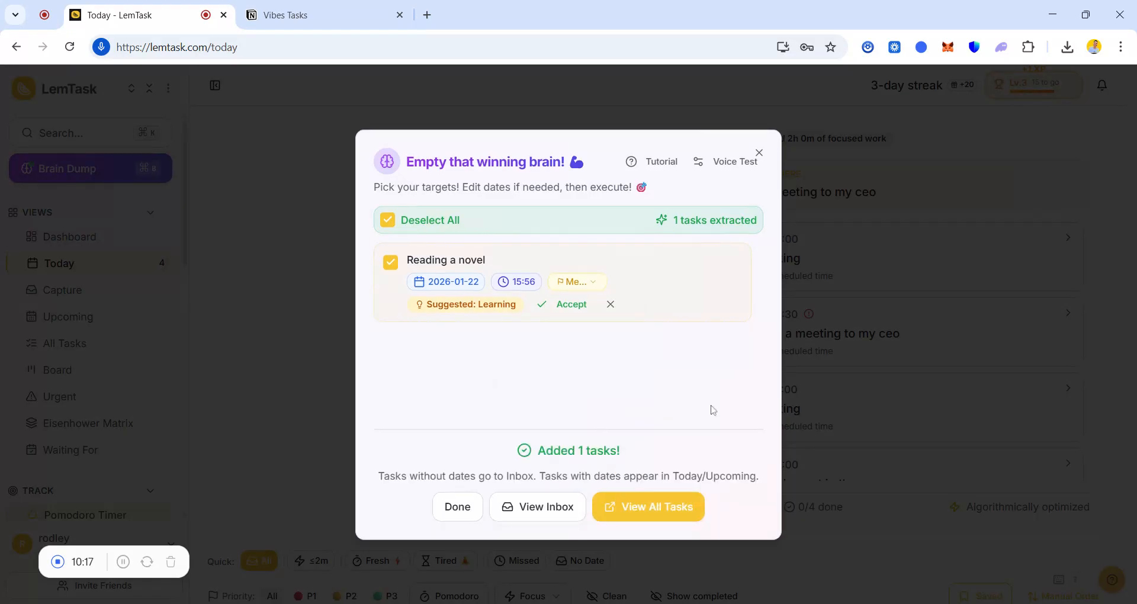
{"action": "left_click", "coordinate": [758, 153]}
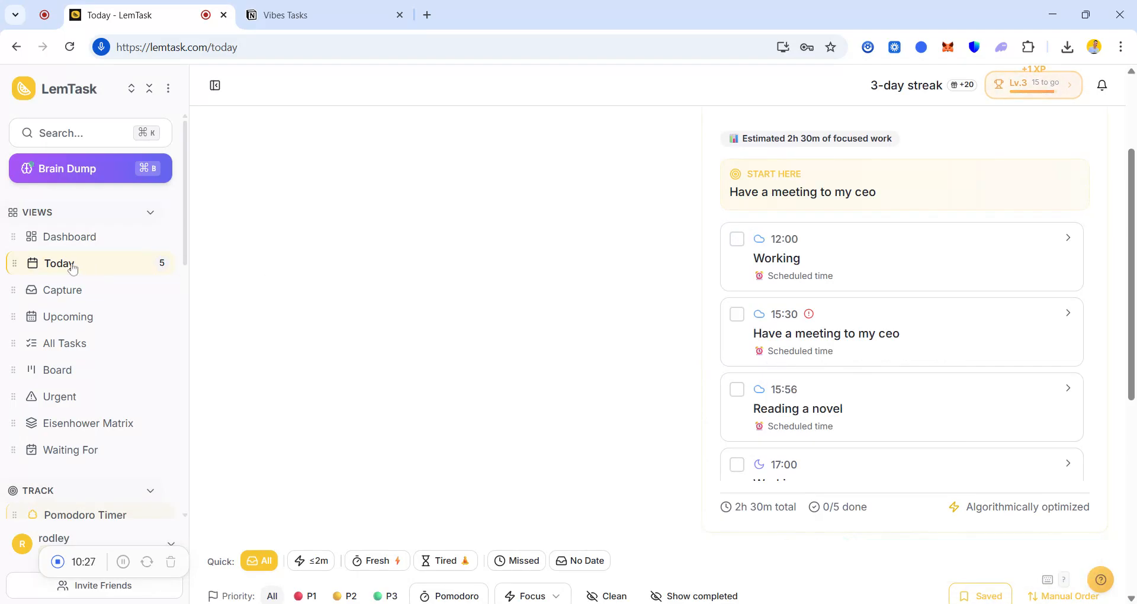
Mark "Reading a novel" as completed in the Today task list and switch to the Vibes Tasks database in Notion.
{"action": "left_click_drag", "start_coordinate": [1132, 235], "coordinate": [1108, 451]}
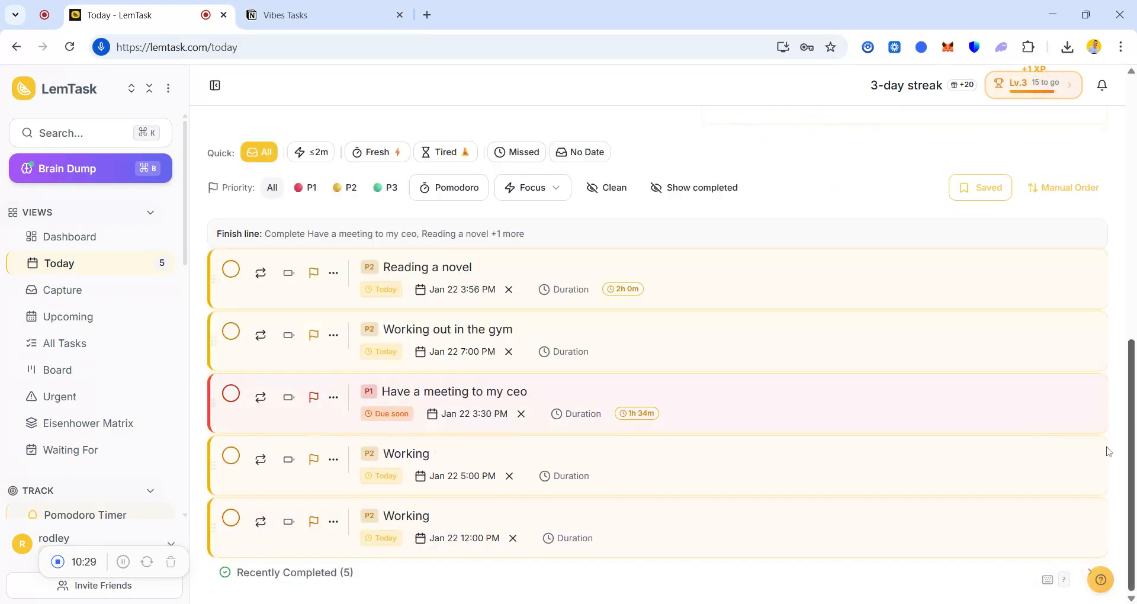
{"action": "left_click", "coordinate": [287, 273]}
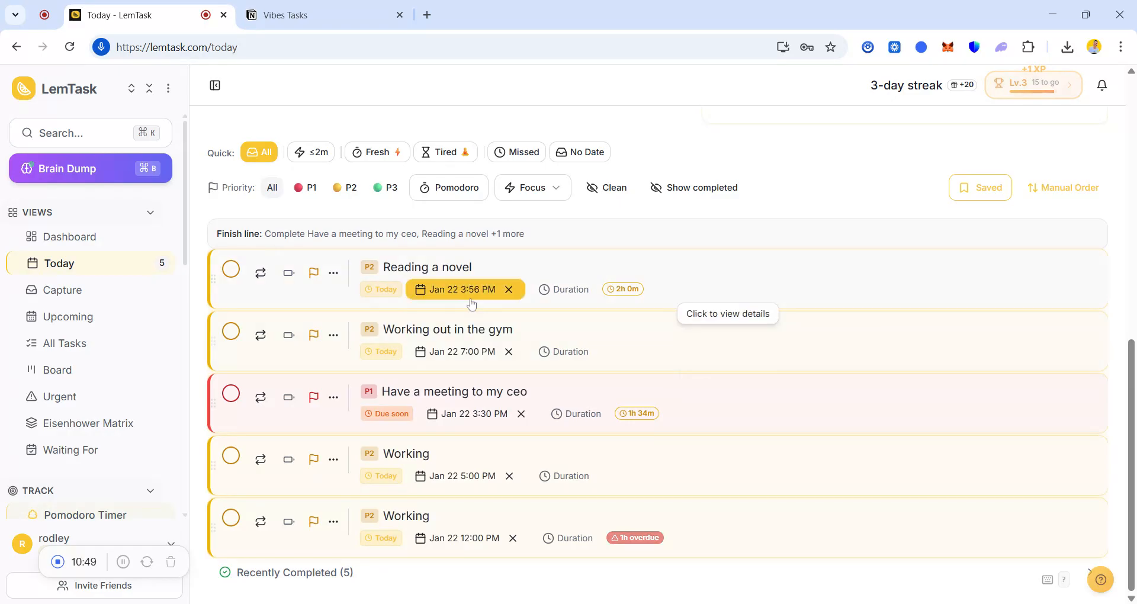
{"action": "left_click", "coordinate": [293, 278]}
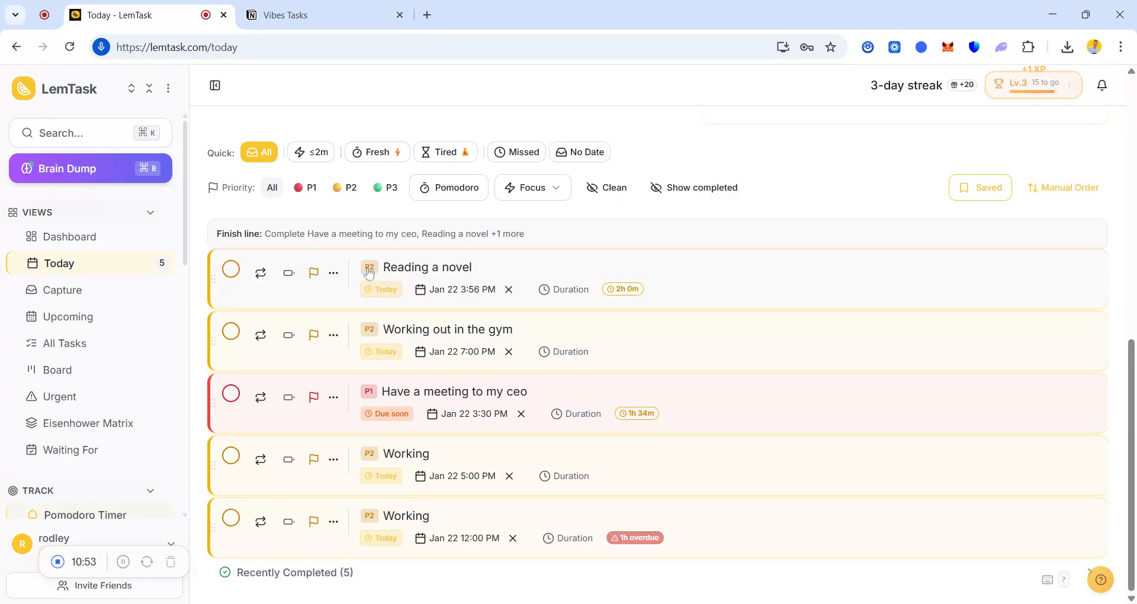
{"action": "left_click", "coordinate": [231, 274]}
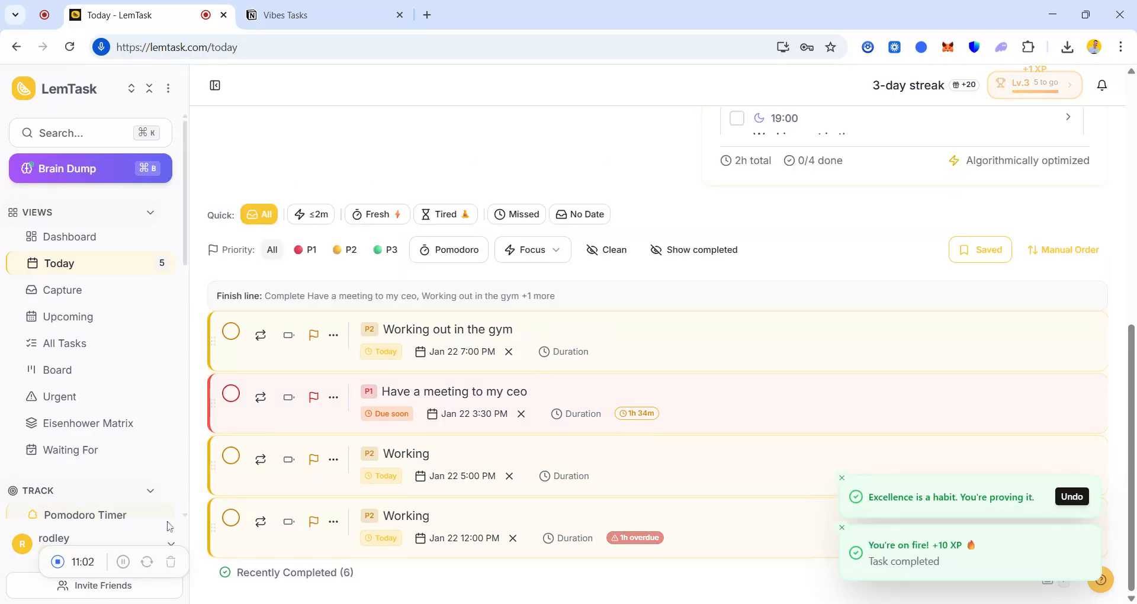
{"action": "left_click", "coordinate": [330, 24]}
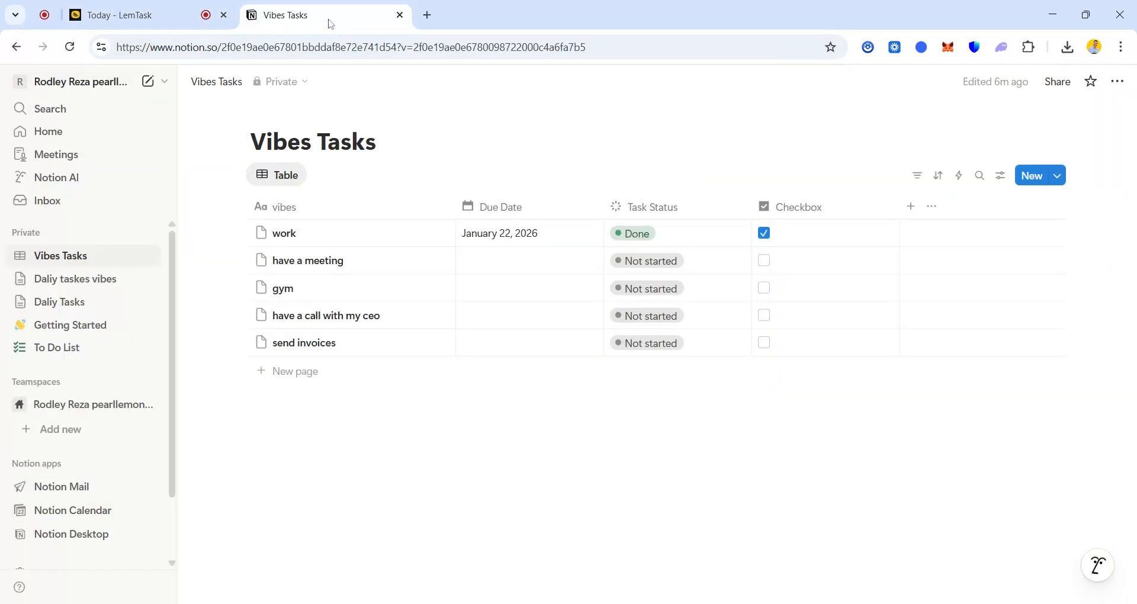